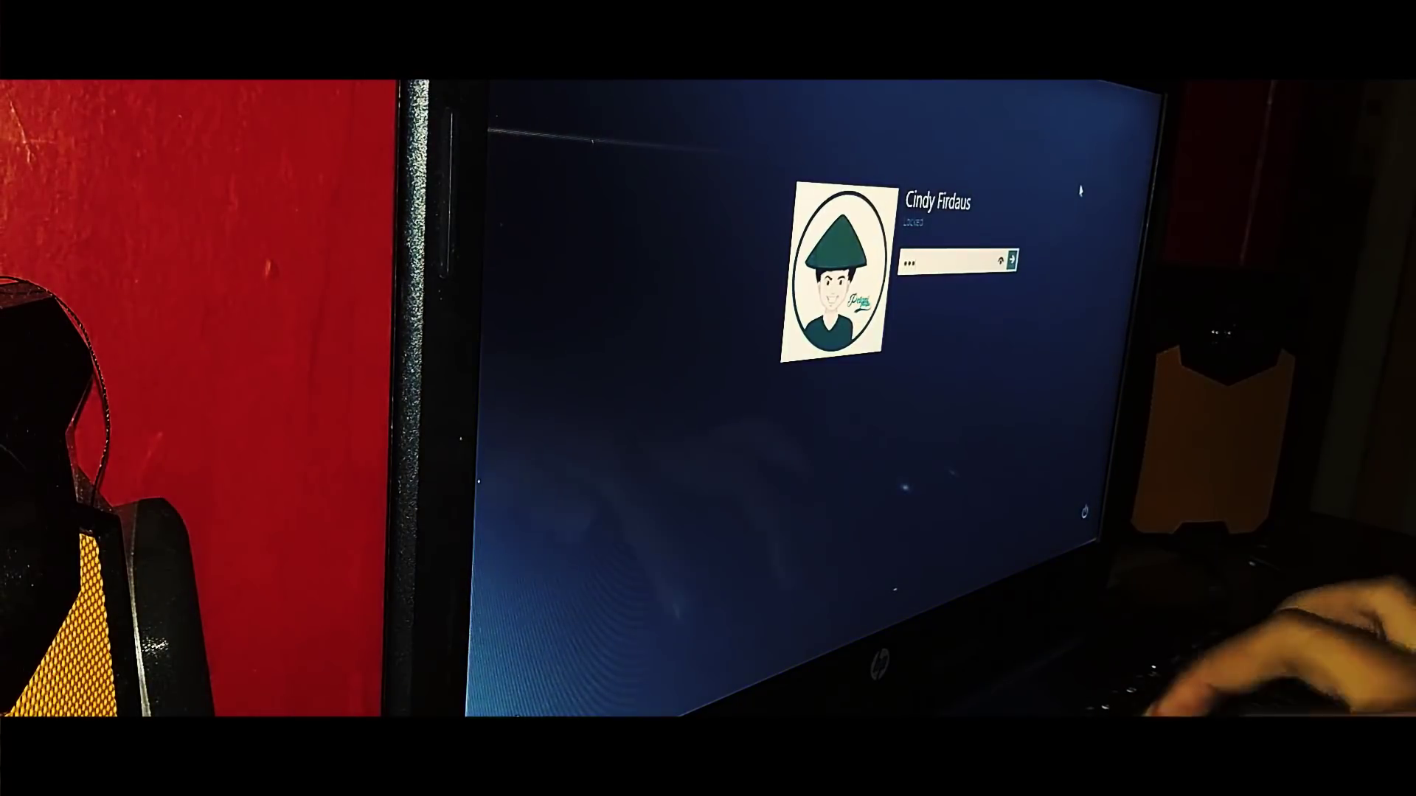
# - Unlock Windows, search admob in Chrome and pick a saved Google account to sign in
pyautogui.press('Return')
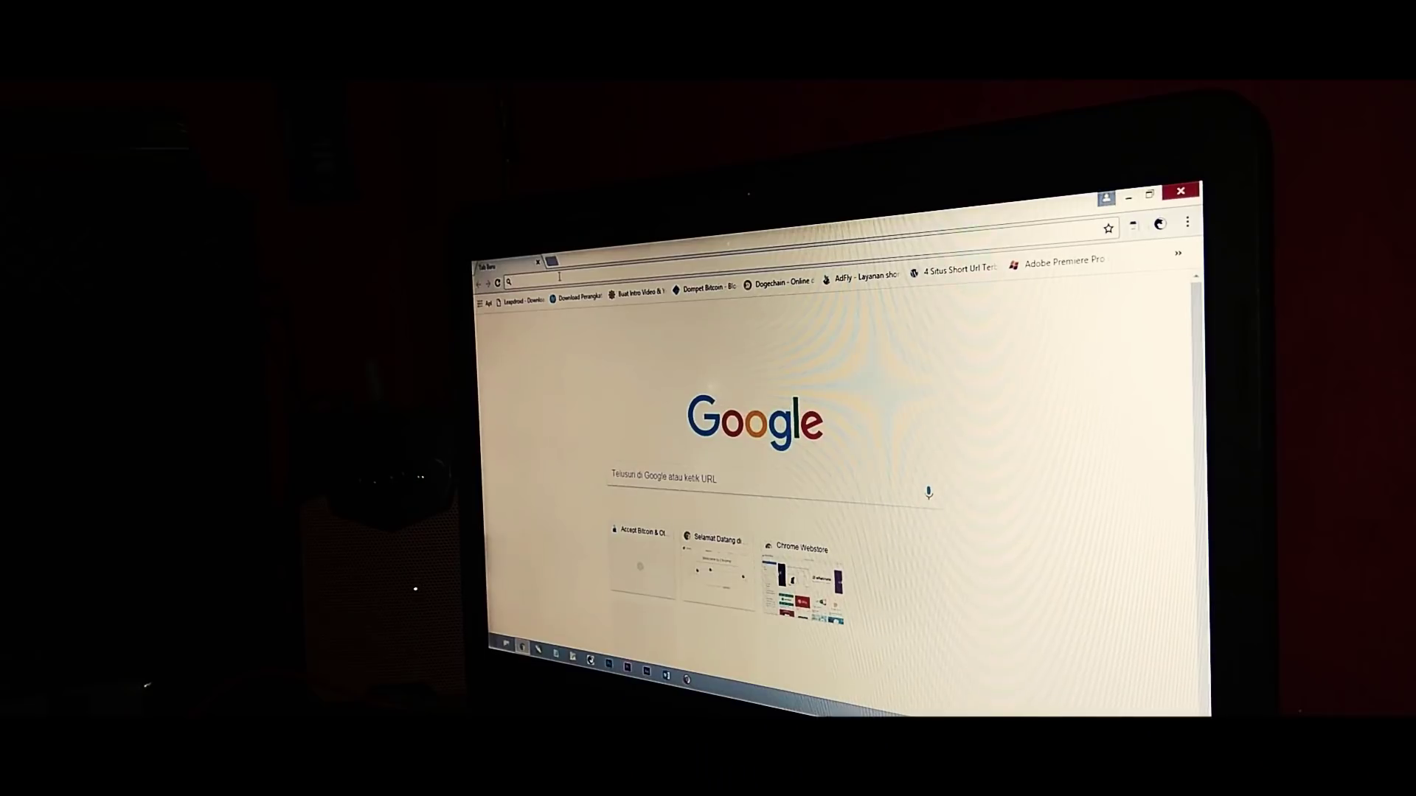
pyautogui.write('admi')
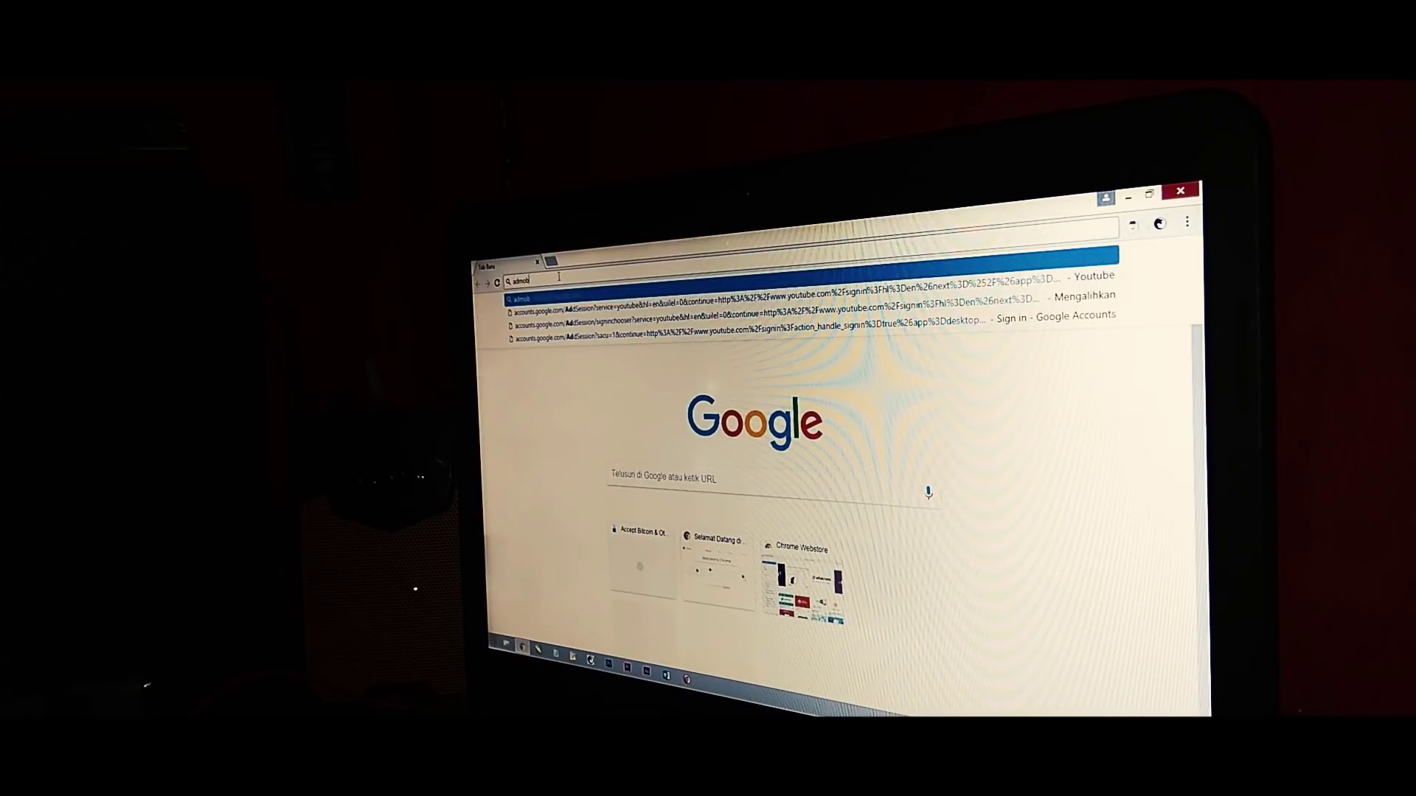
pyautogui.press('Return')
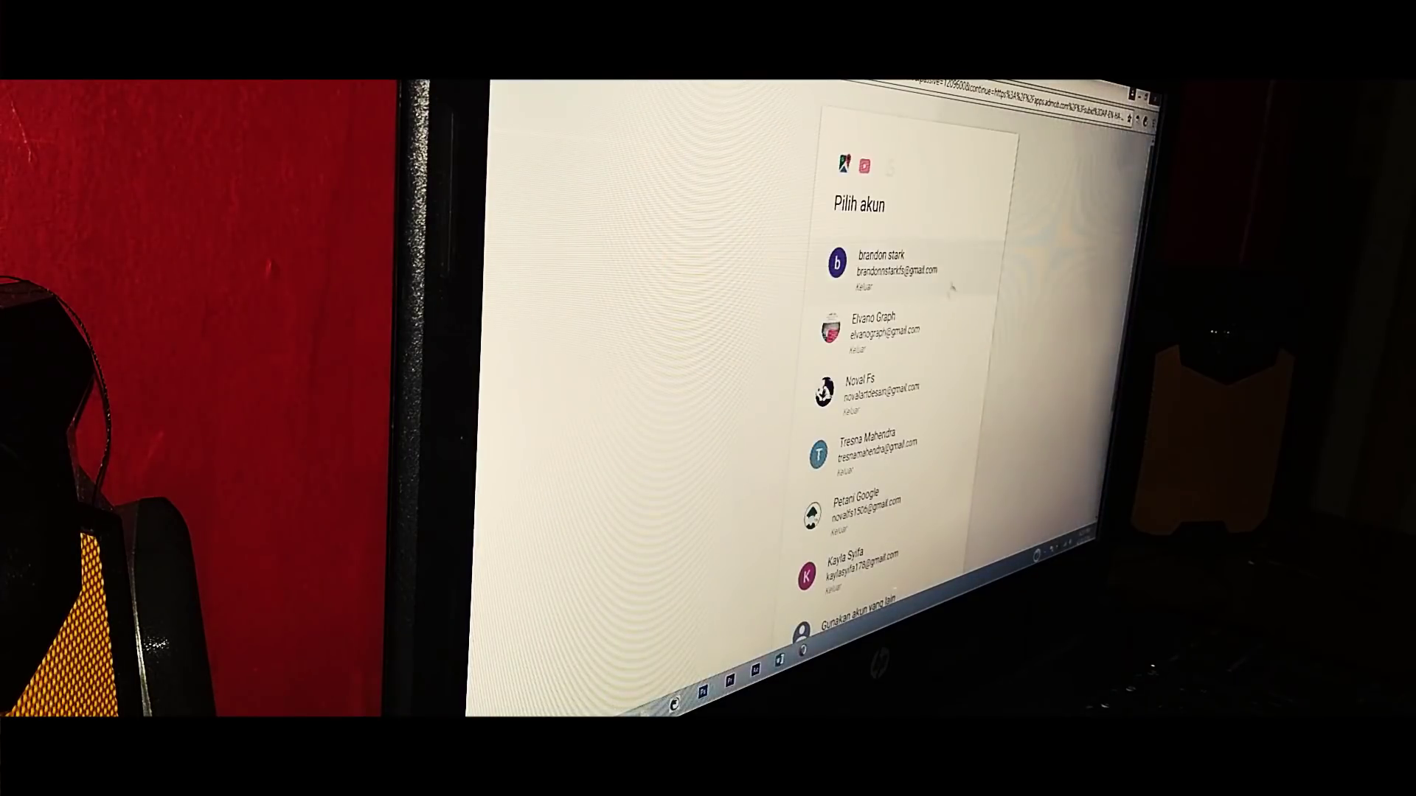
pyautogui.click(871, 559)
pyautogui.write('*******')
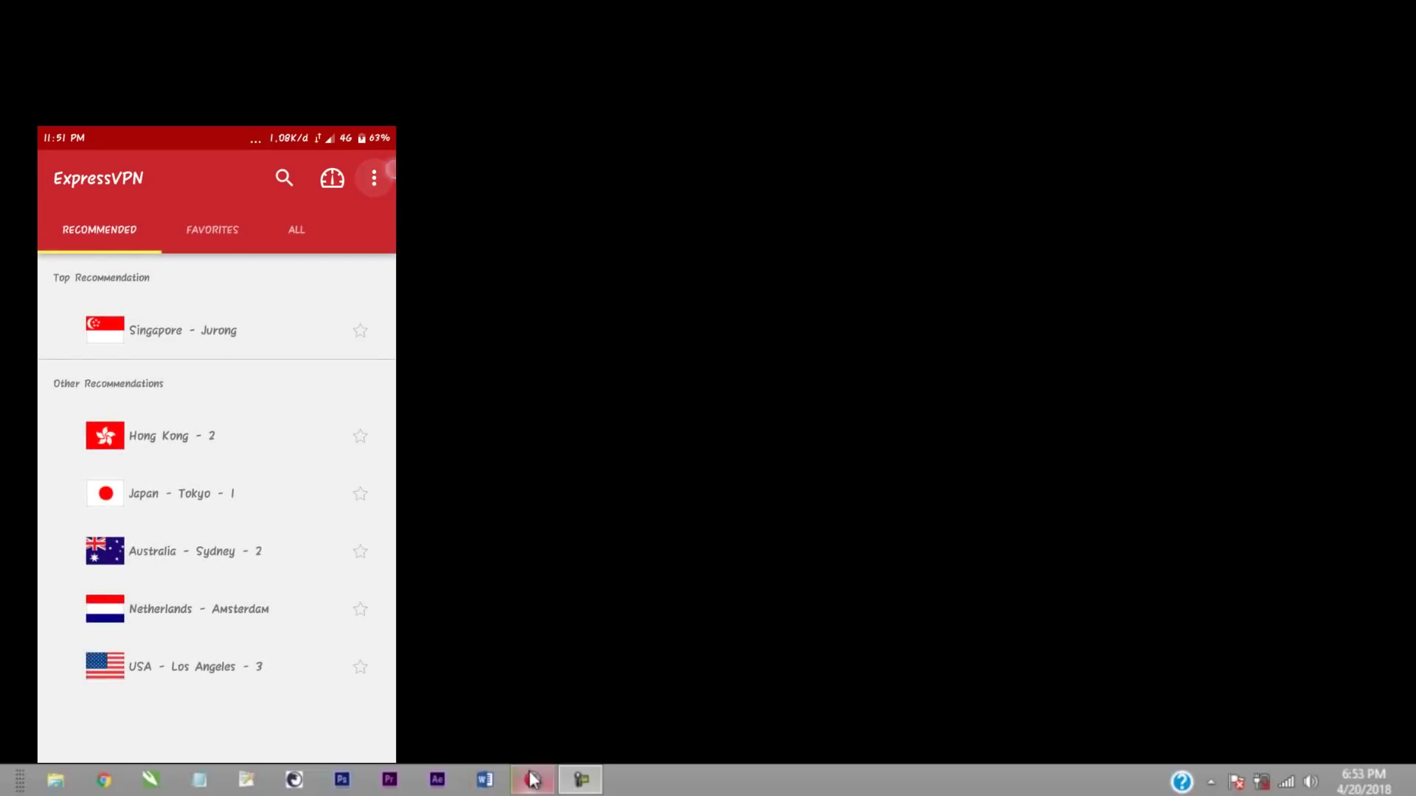
# - Connect ExpressVPN to USA - New York from Favorites and bring Opera forward
pyautogui.click(390, 173)
pyautogui.click(293, 413)
pyautogui.moveTo(533, 779)
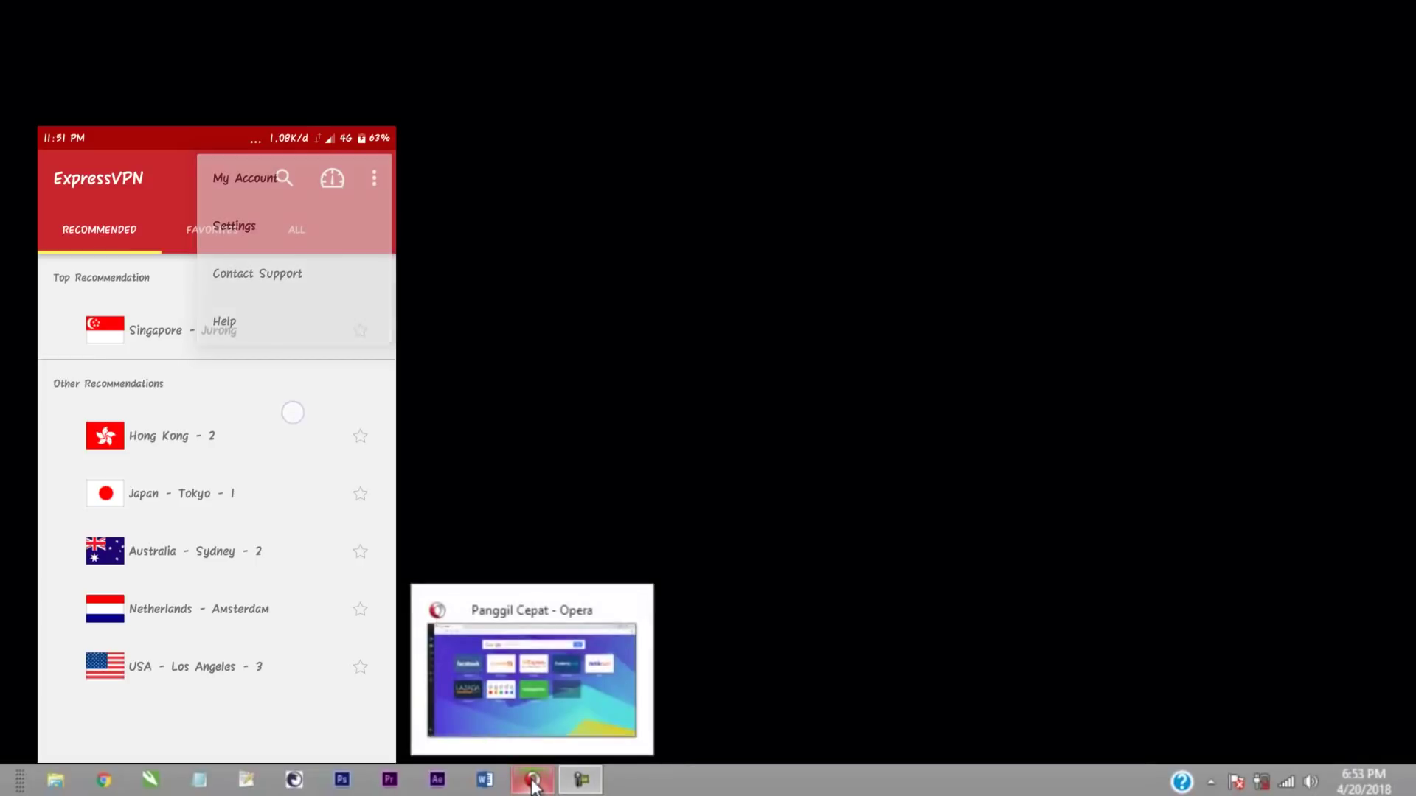
pyautogui.click(225, 227)
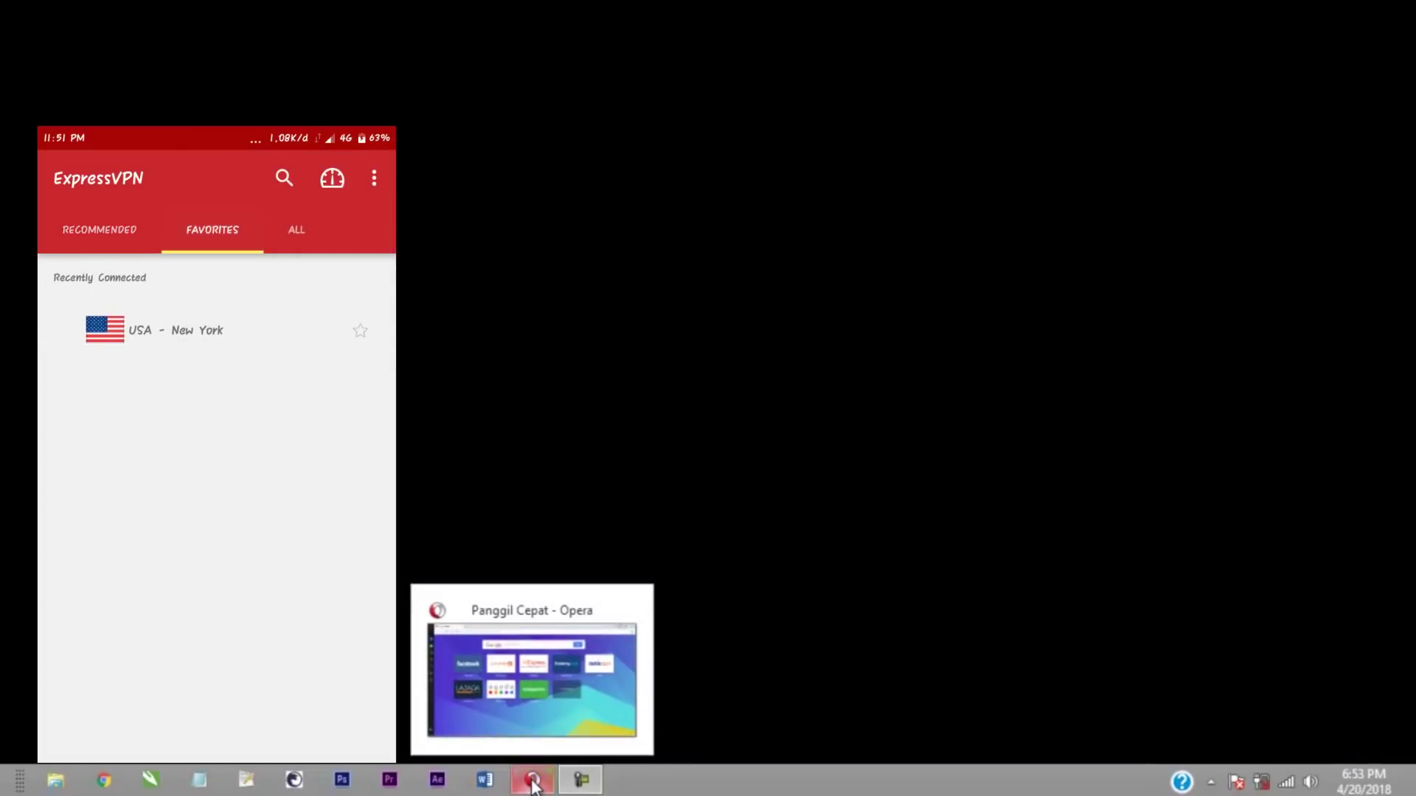
pyautogui.click(216, 331)
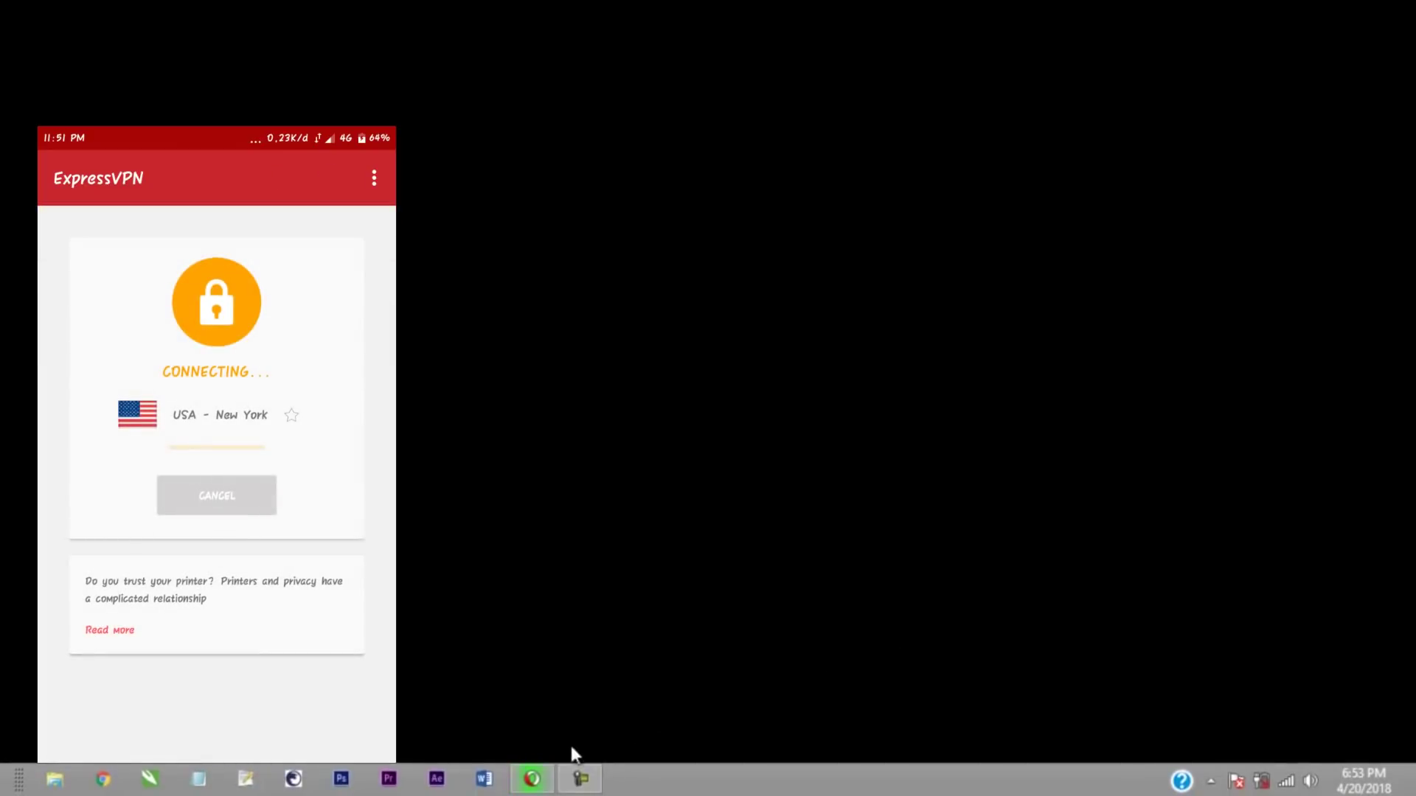
pyautogui.click(538, 780)
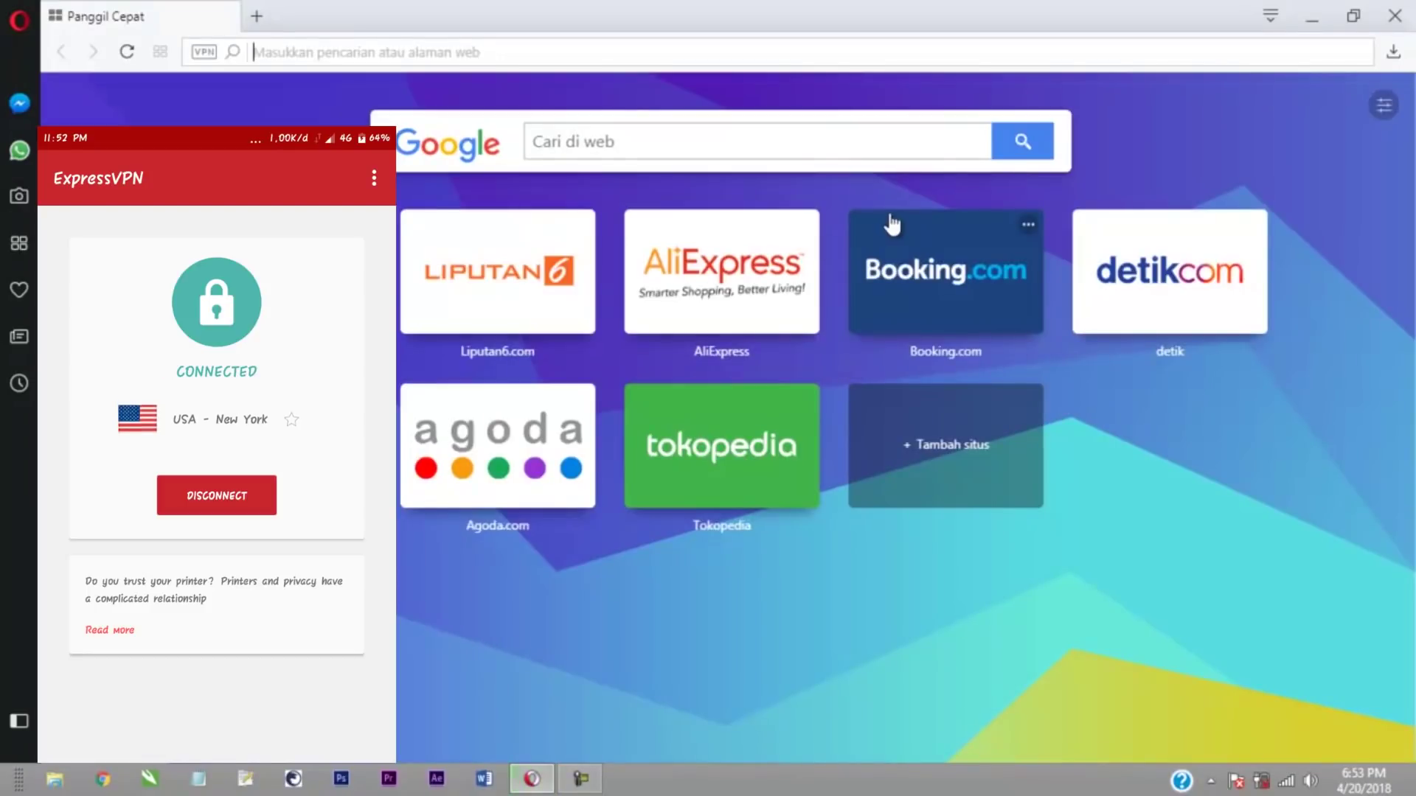
pyautogui.write('ad')
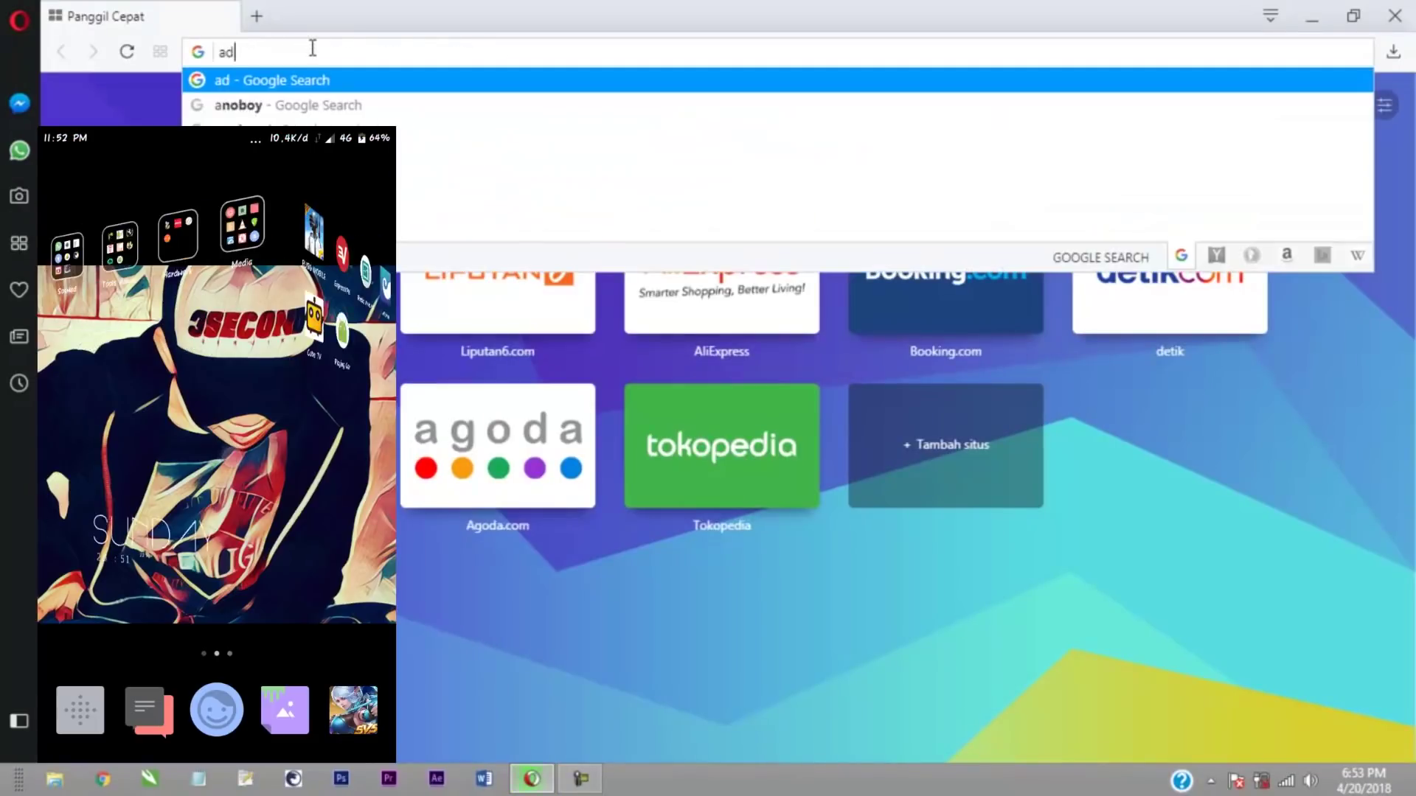
pyautogui.write('mob')
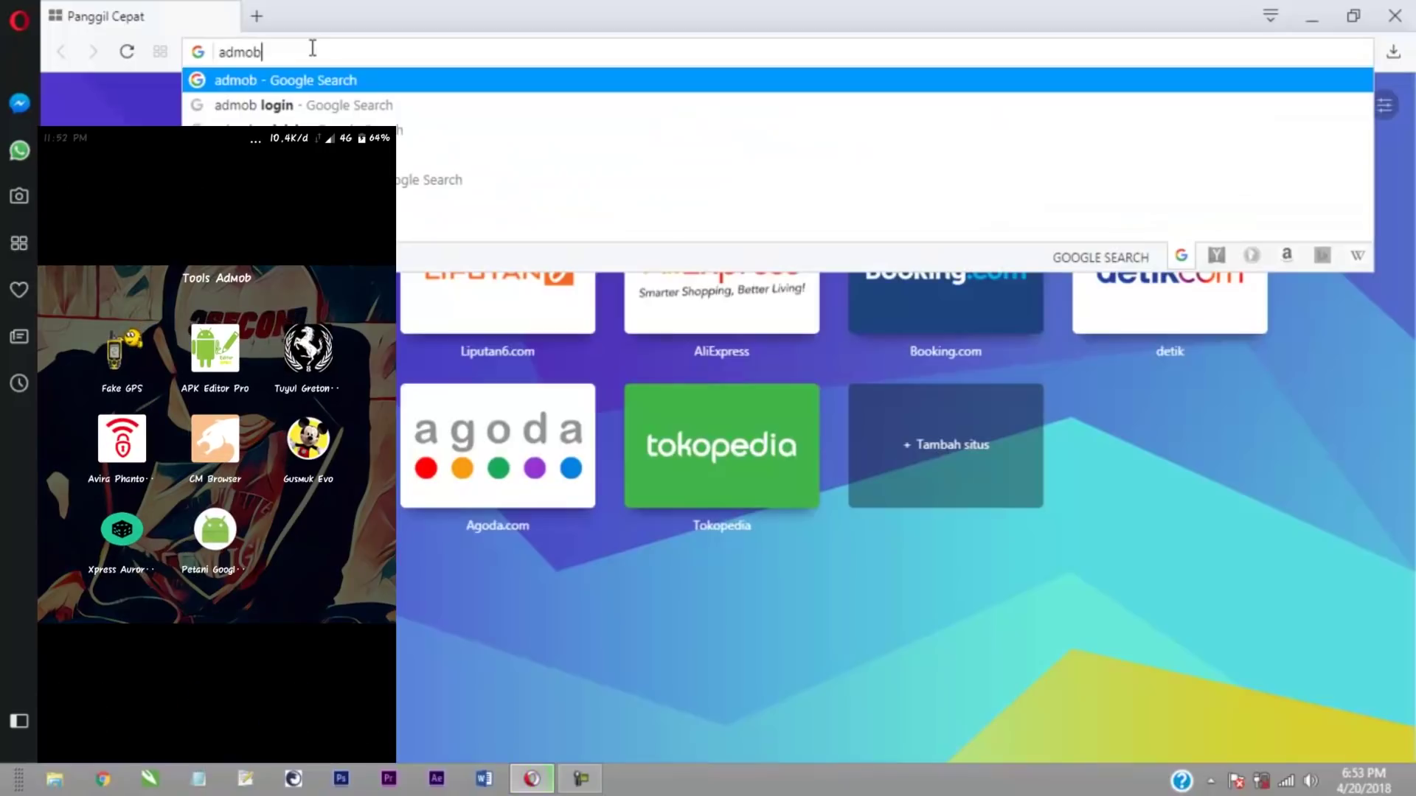
# - Search admob login from Opera's address bar suggestions
pyautogui.press('Down')
pyautogui.press('Return')
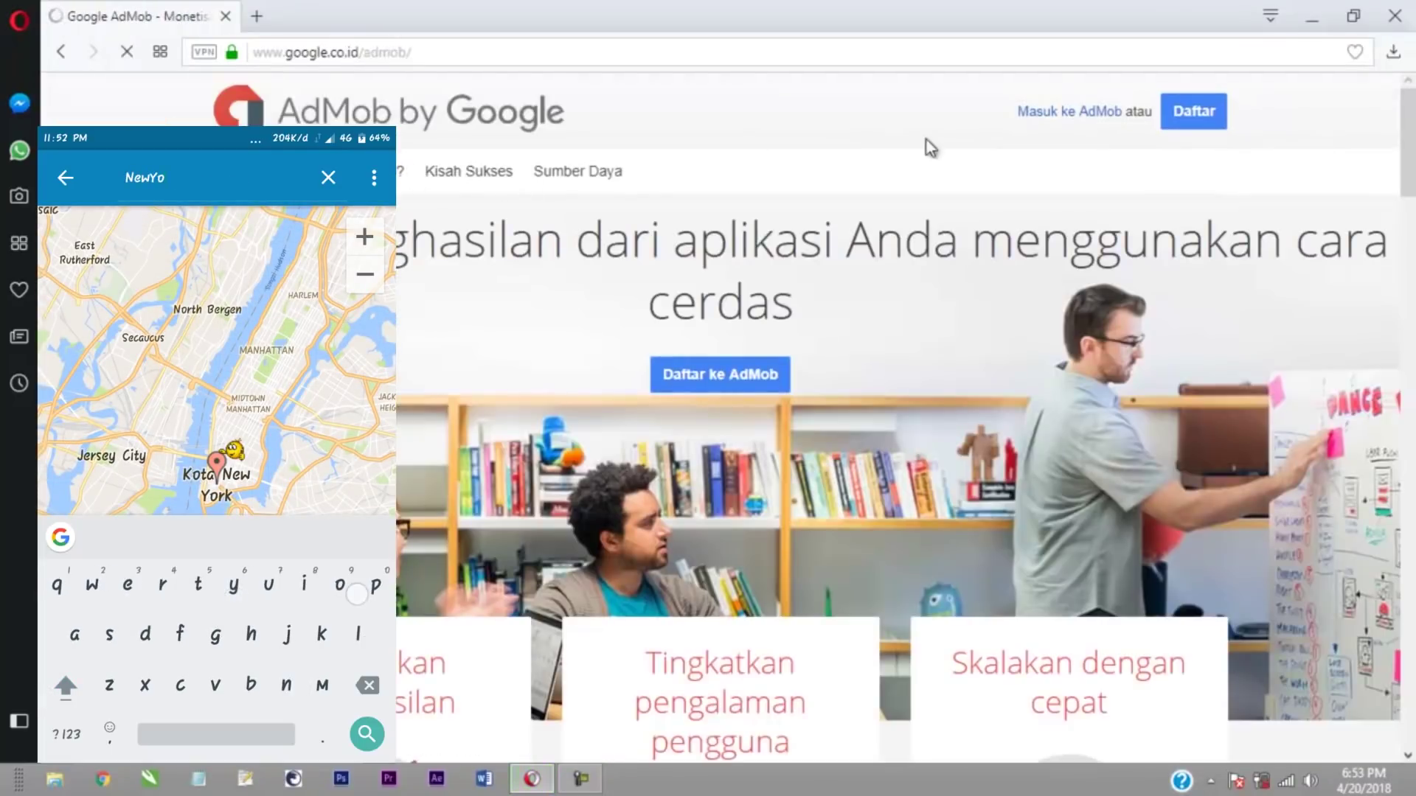
# - Sign in to AdMob with the Google account's email and password
pyautogui.click(1052, 118)
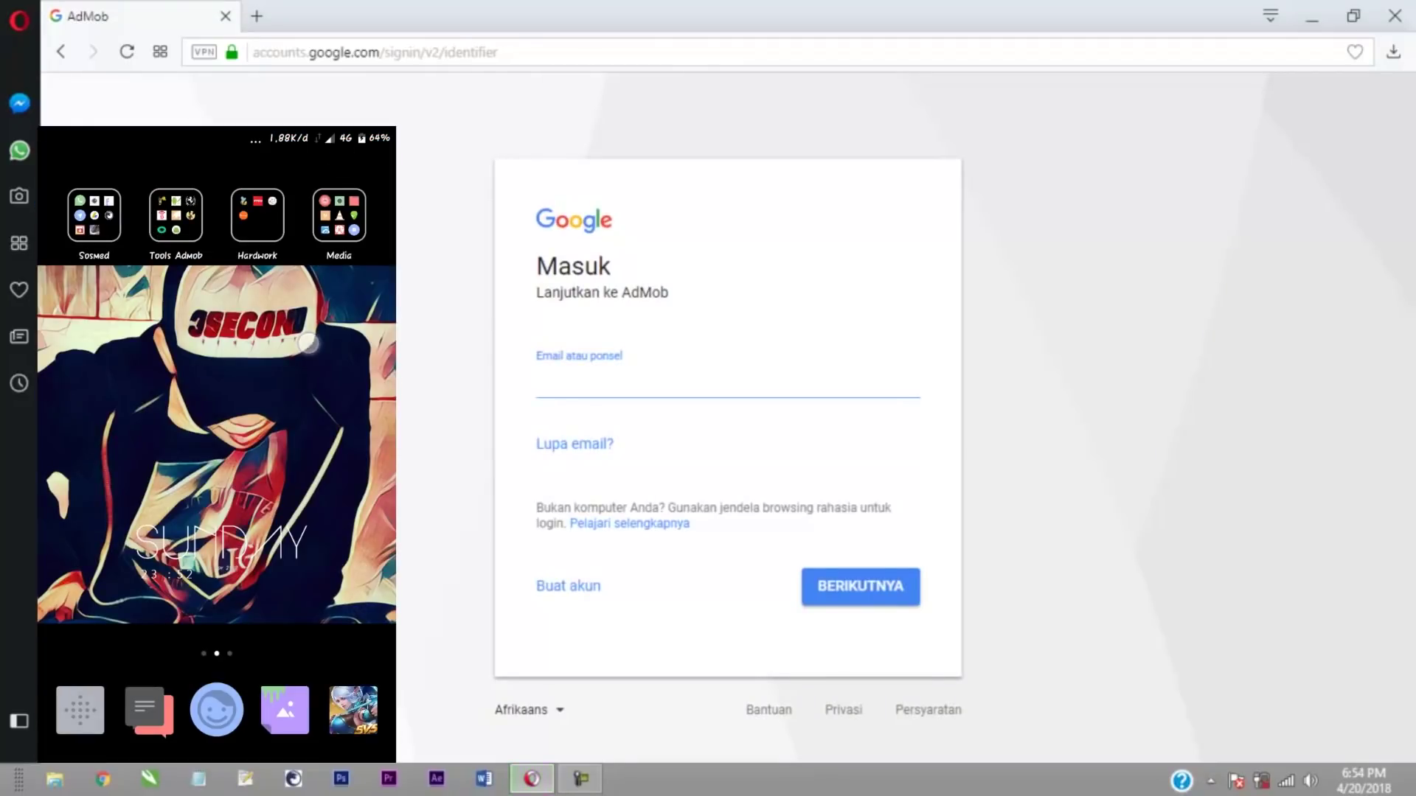
pyautogui.press('Return')
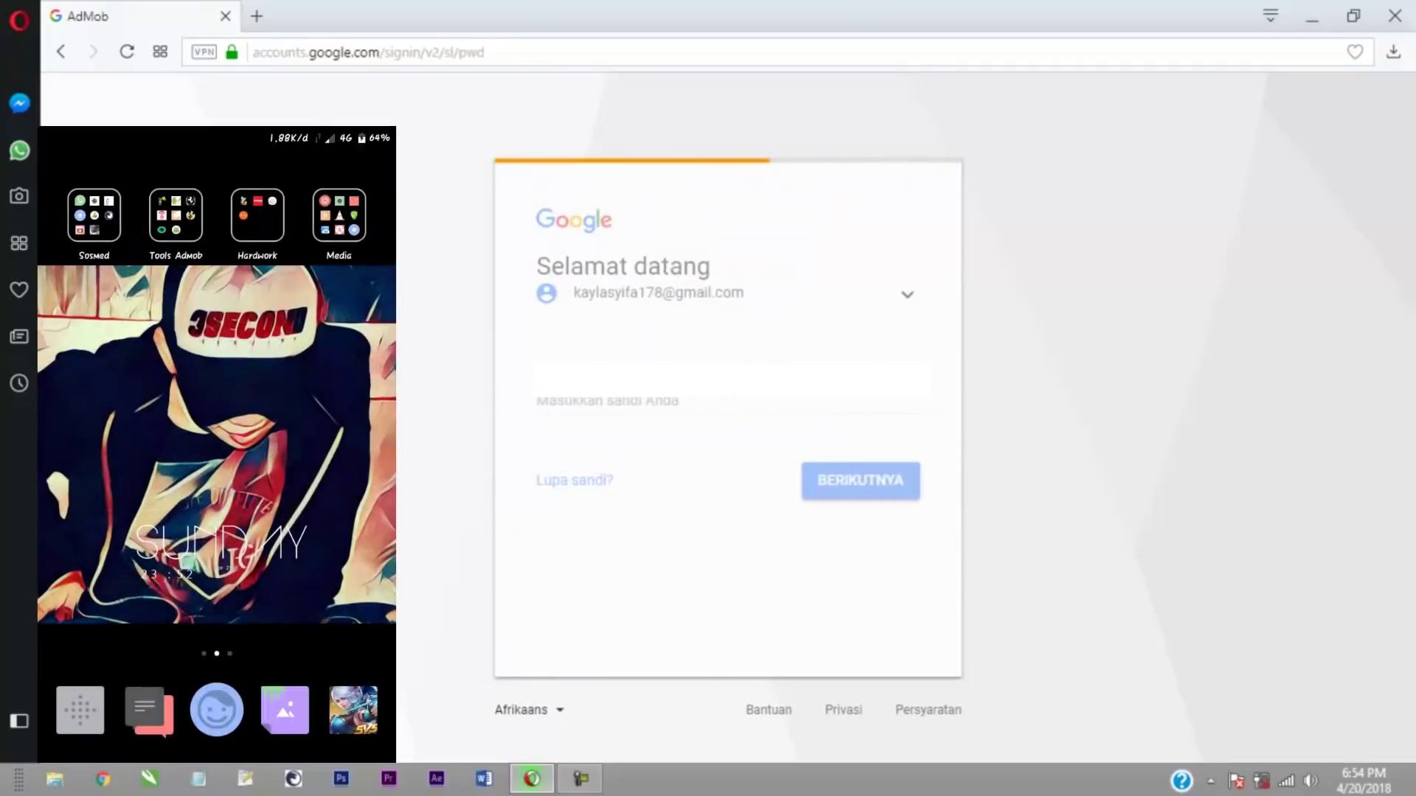
pyautogui.write('*****')
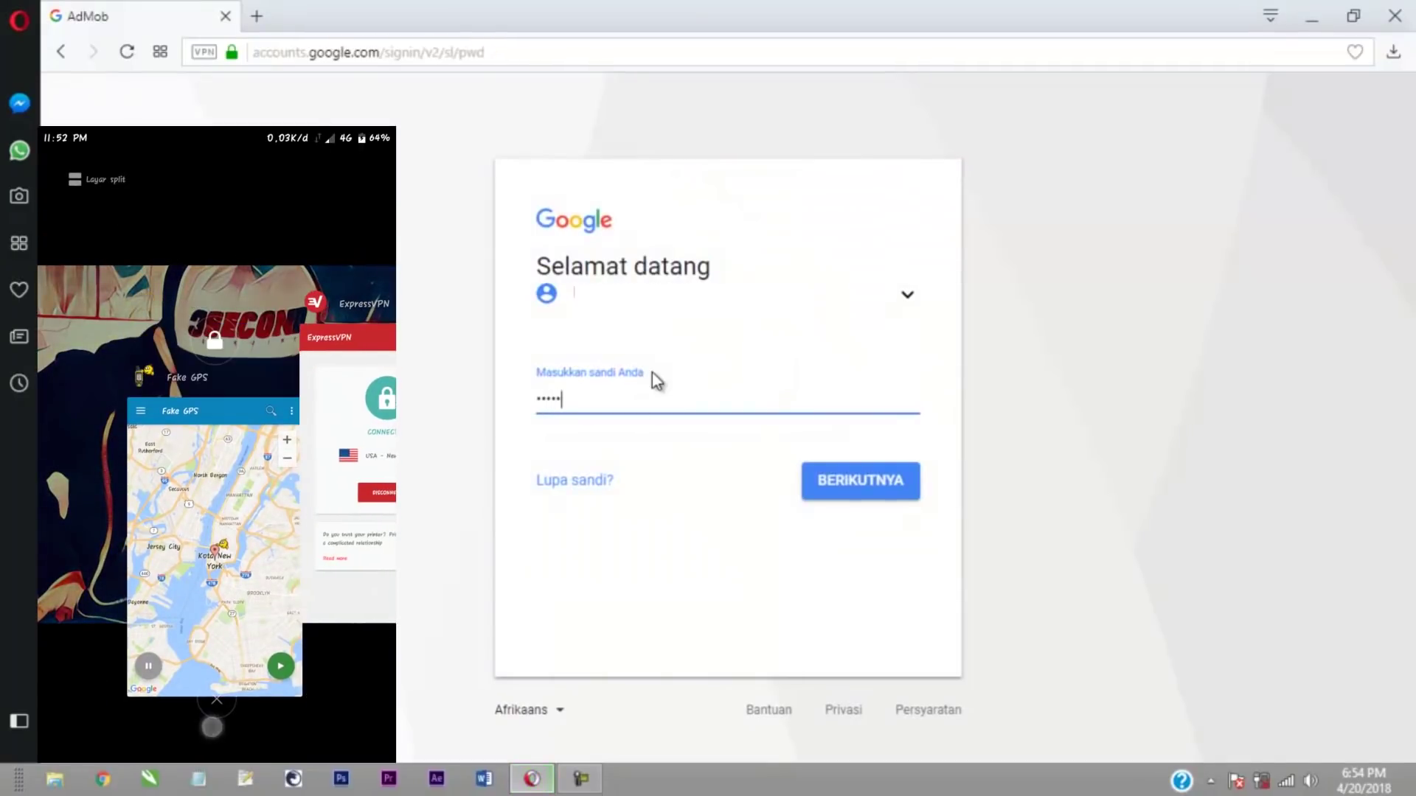
pyautogui.write('******')
pyautogui.press('Return')
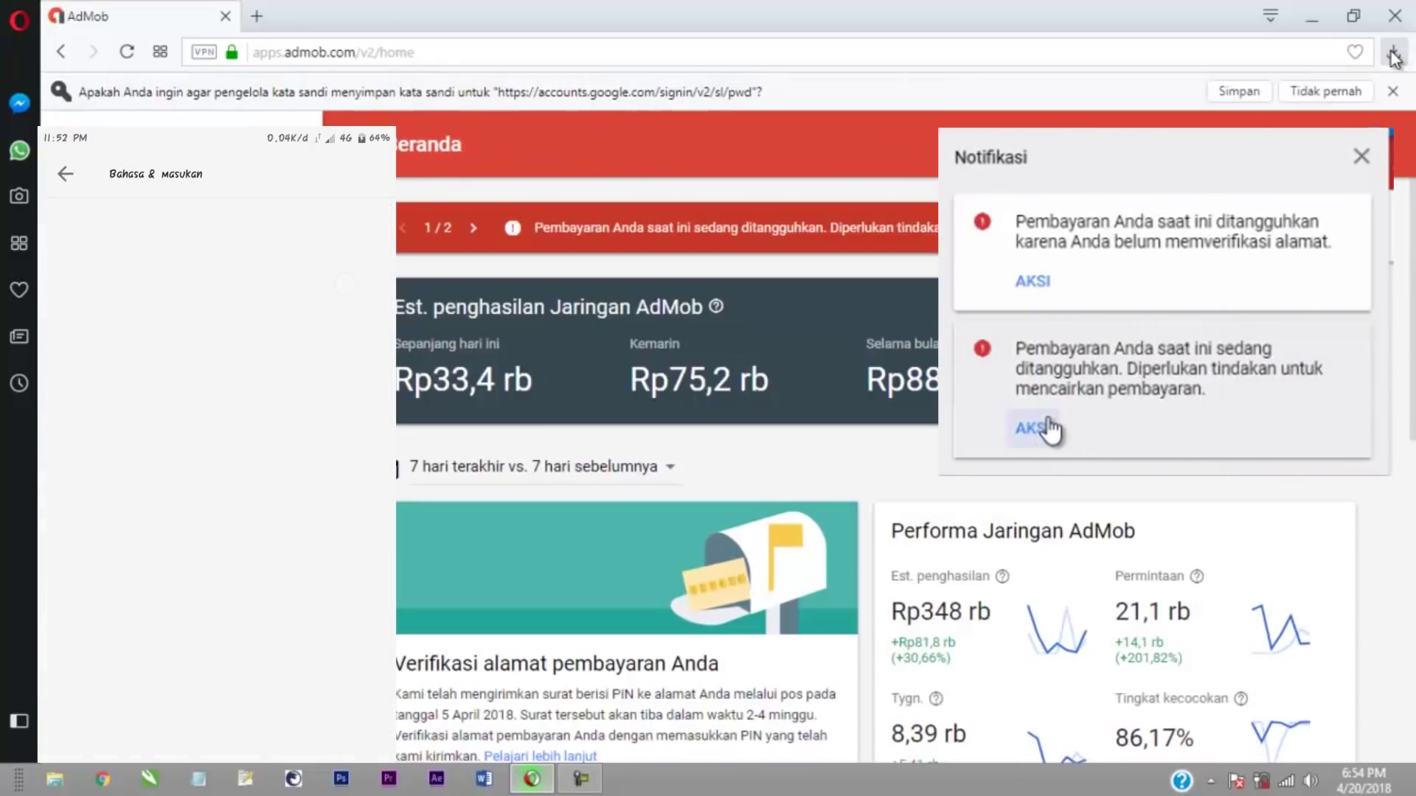
pyautogui.scroll(-1, 565, 310)
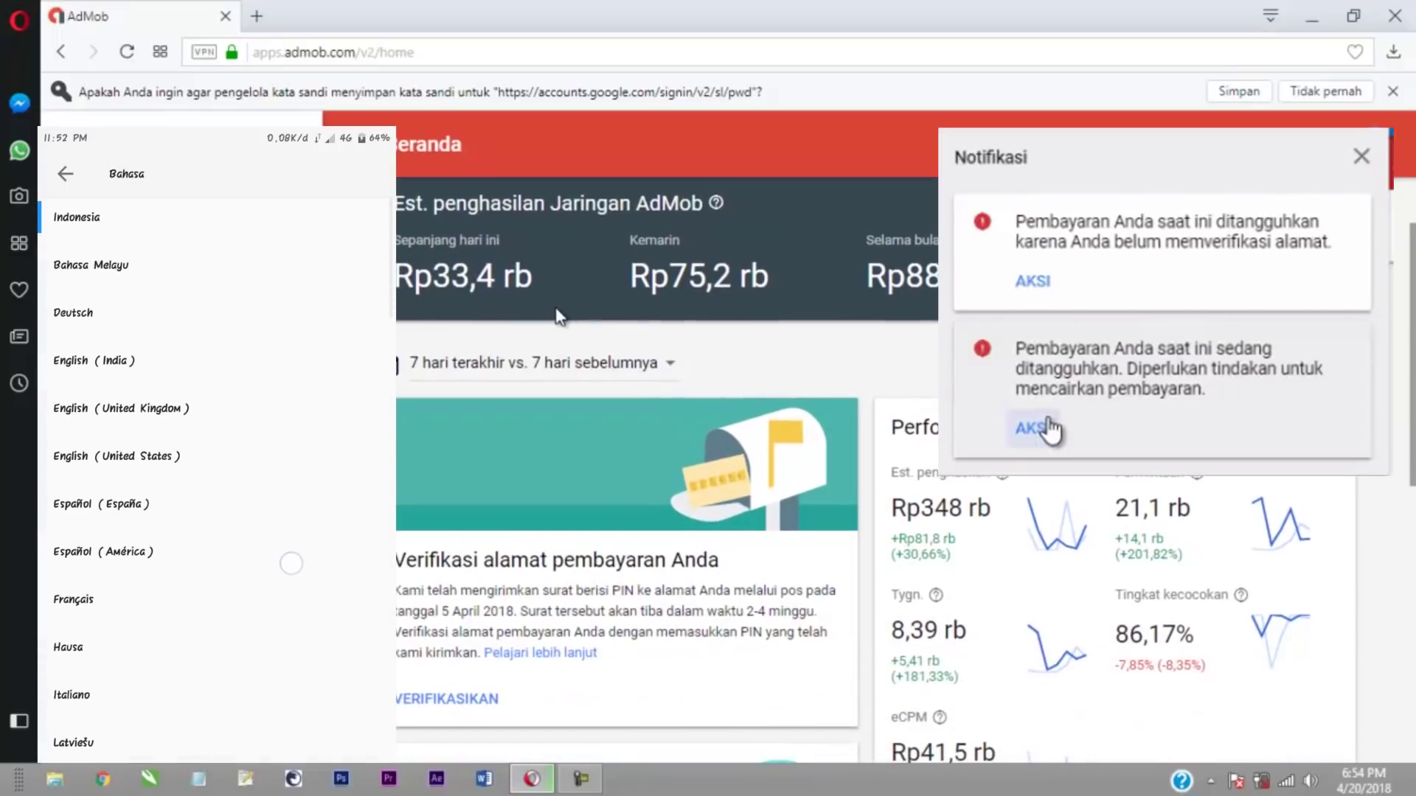
pyautogui.scroll(1, 576, 318)
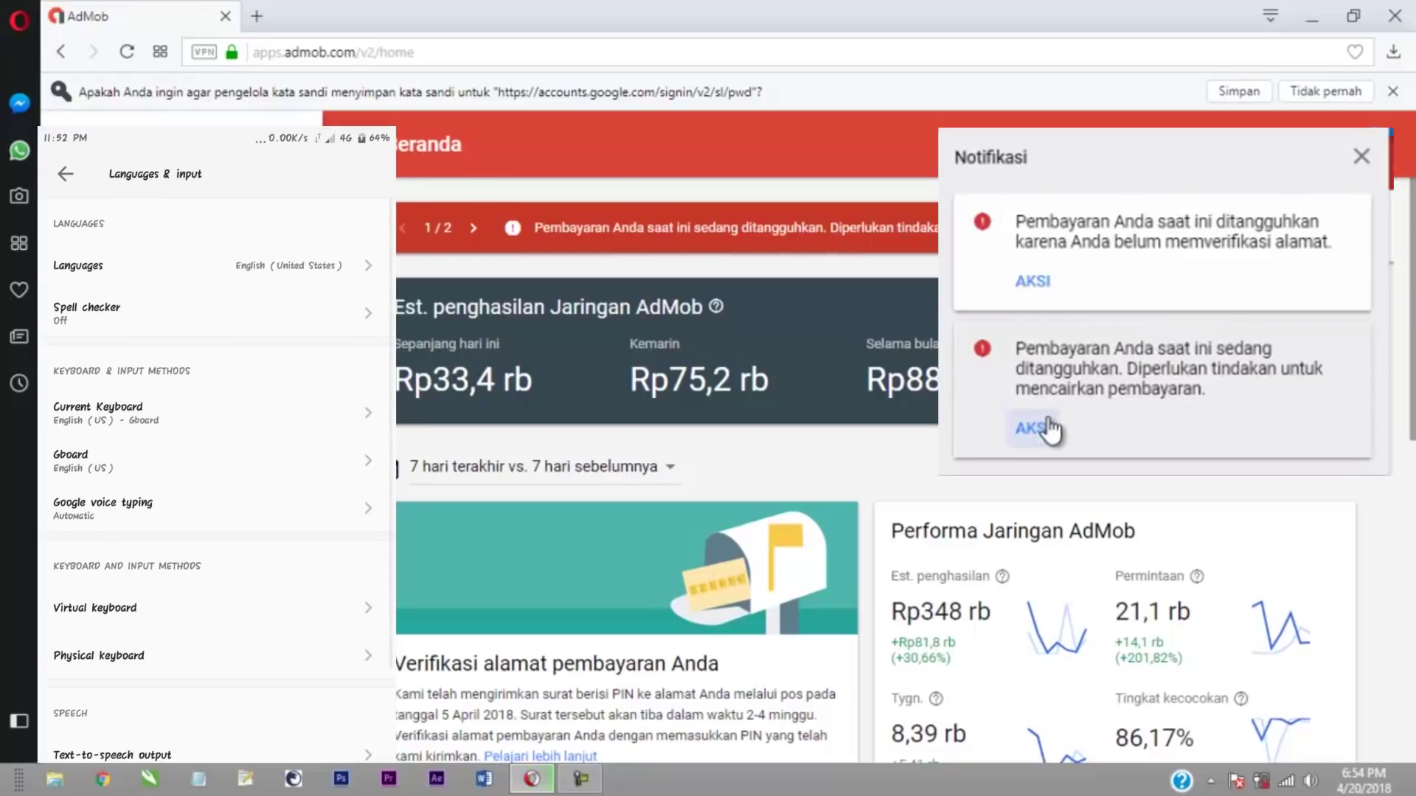
# - Act on the payment-suspended notification to load the Payments page
pyautogui.click(1046, 427)
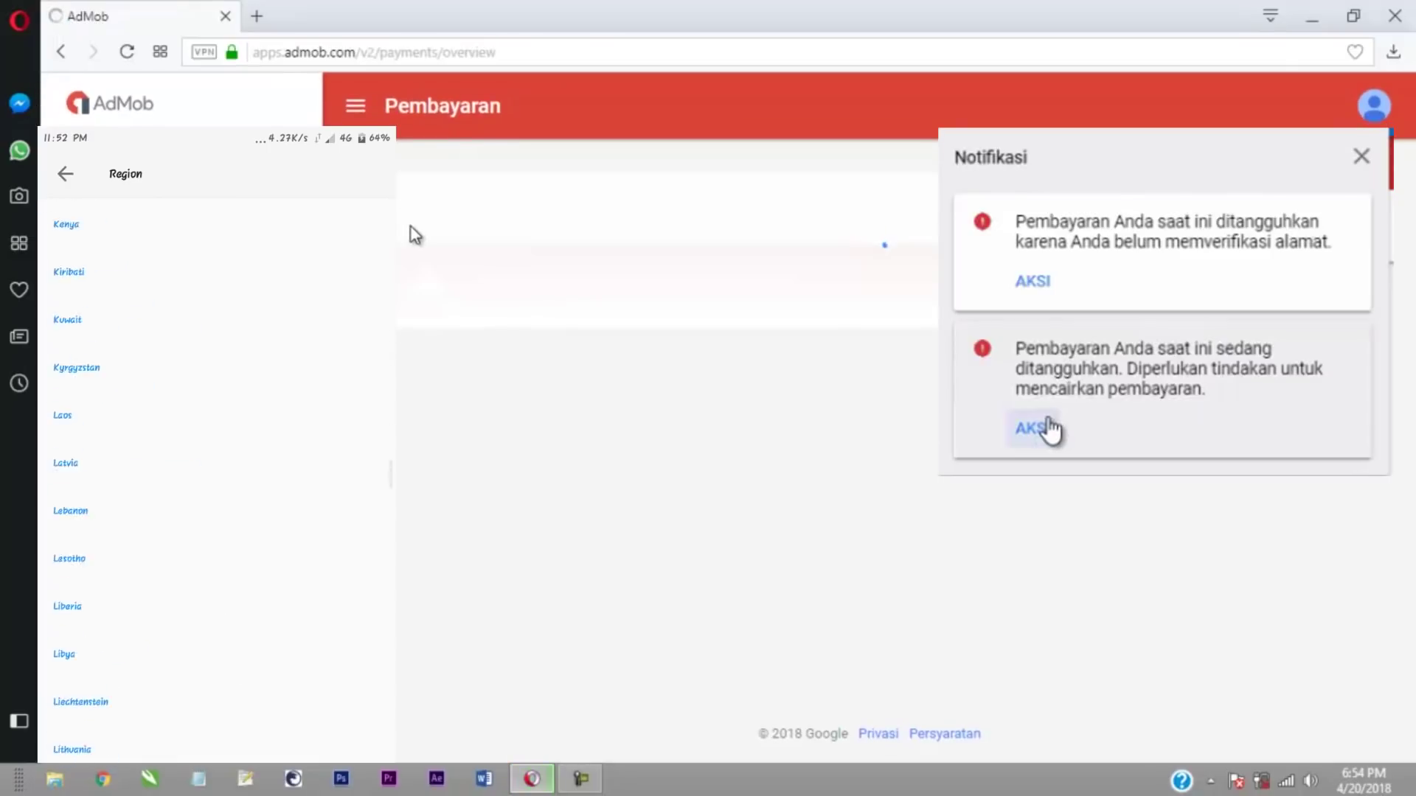
pyautogui.scroll(-2, 538, 483)
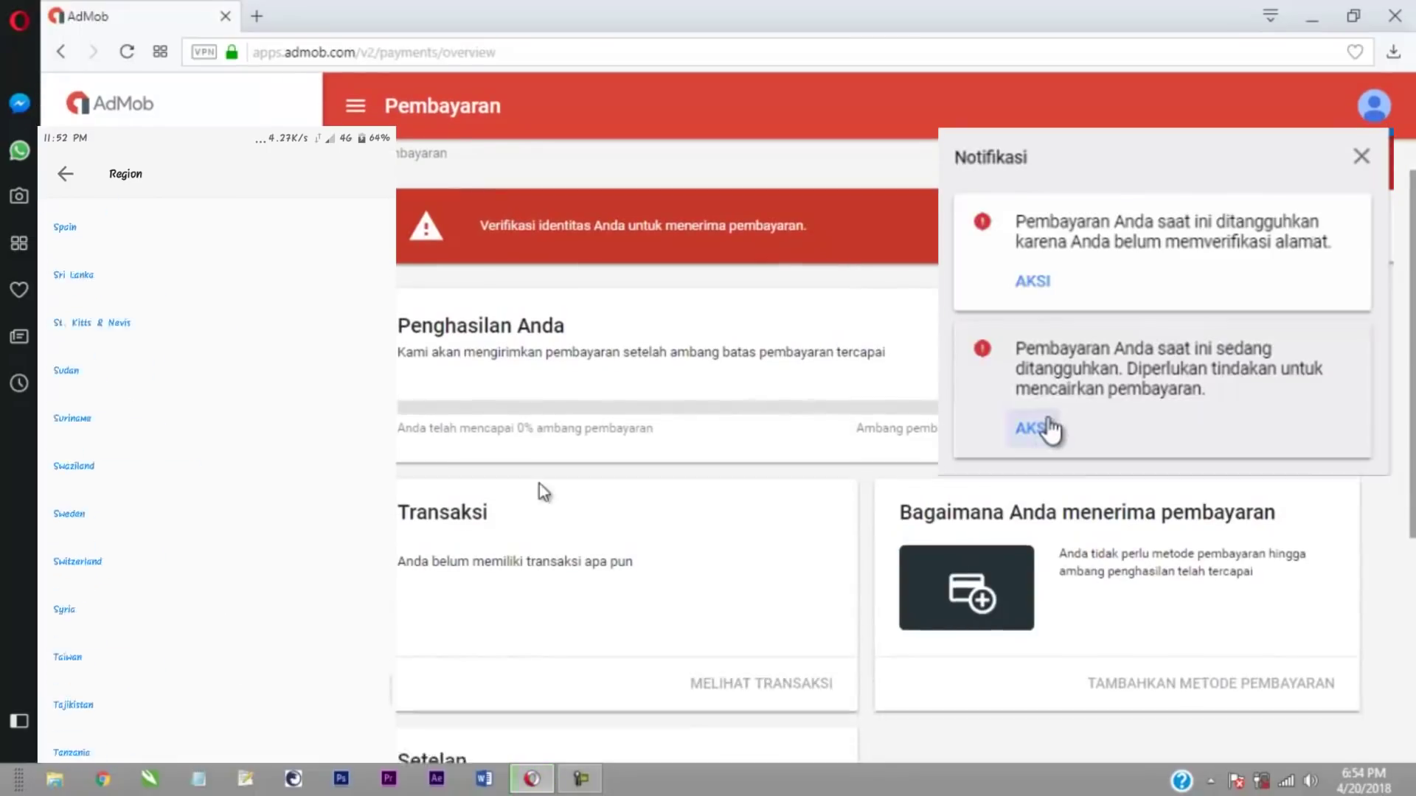
pyautogui.scroll(-2, 671, 481)
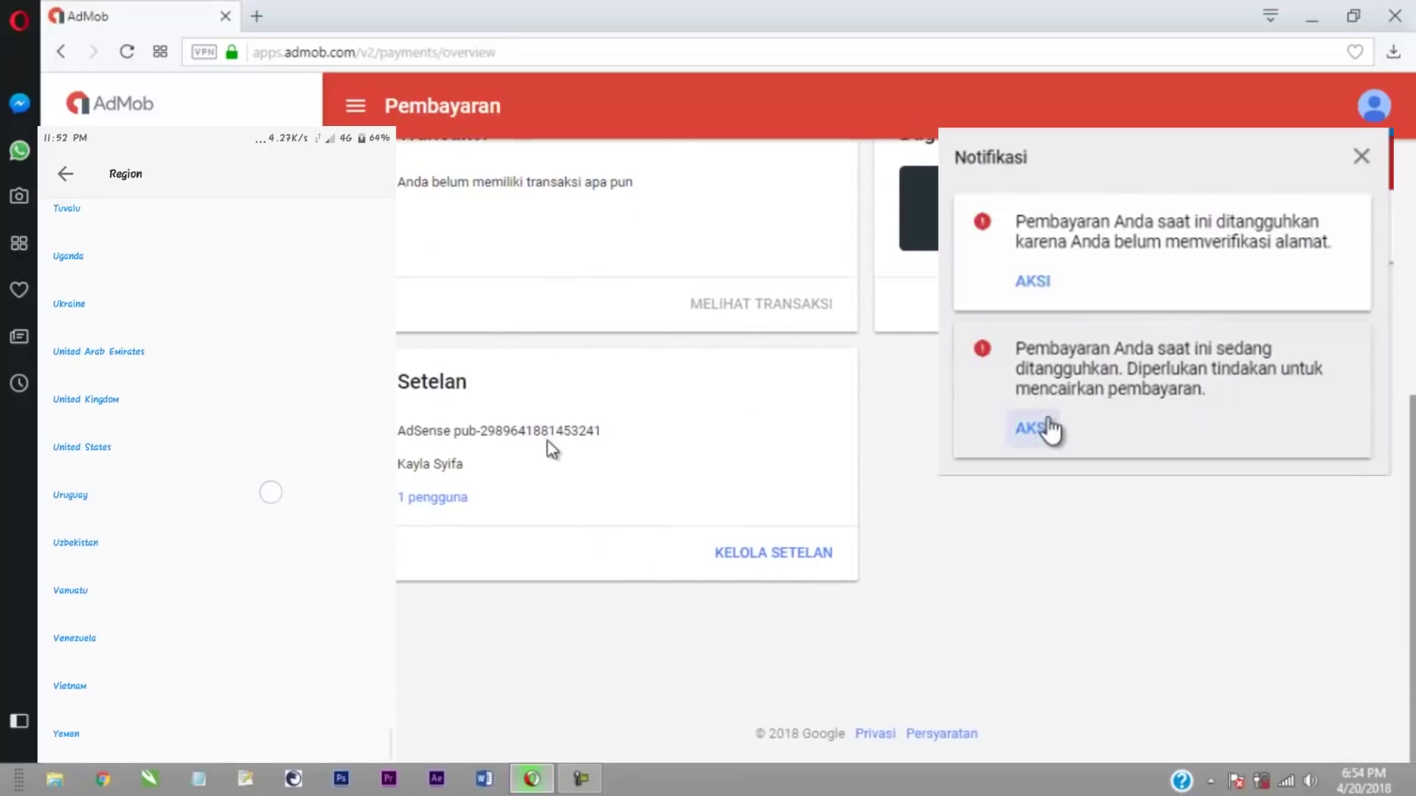
# - Reach the payment settings via KELOLA SETELAN on the Pembayaran page
pyautogui.click(783, 557)
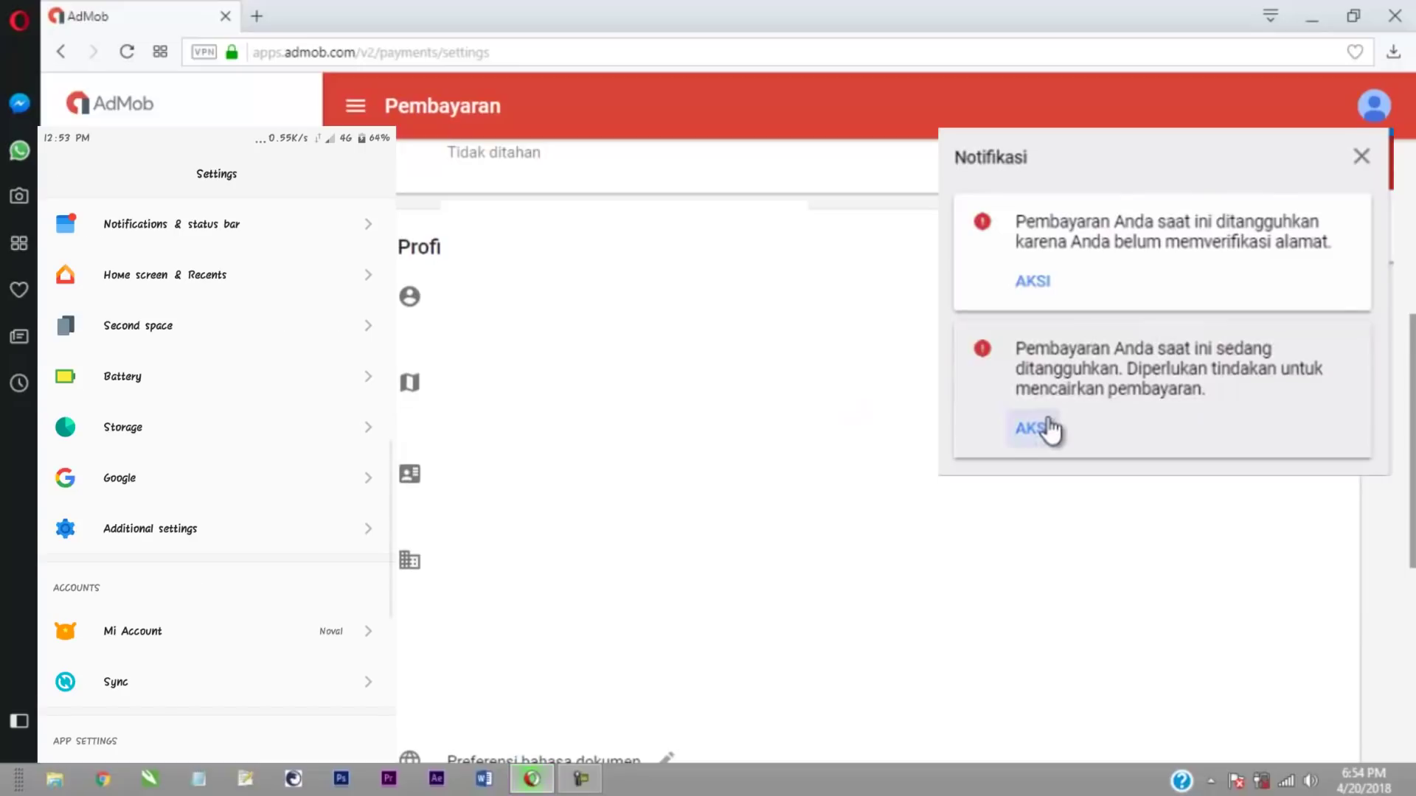
pyautogui.scroll(-3, 1048, 430)
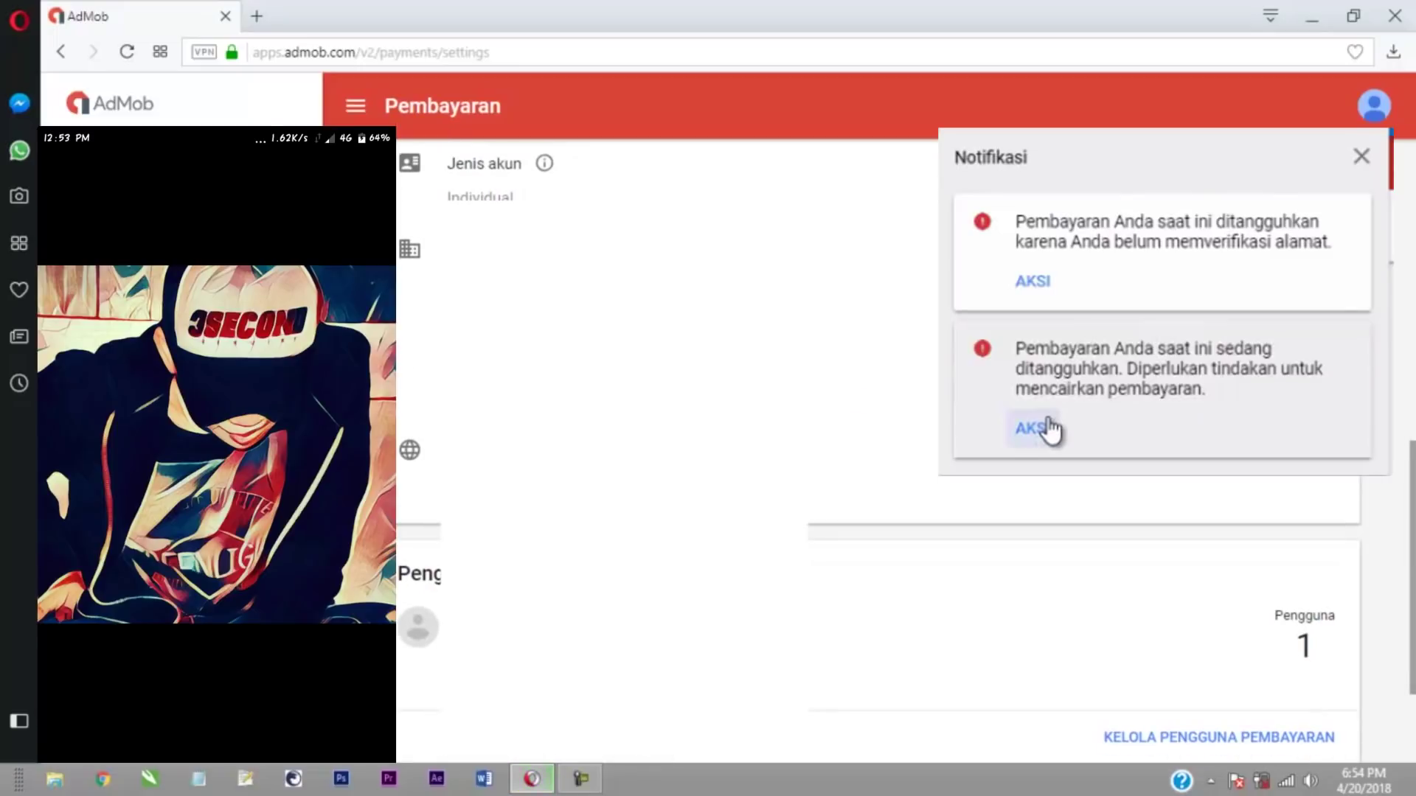
pyautogui.click(1048, 430)
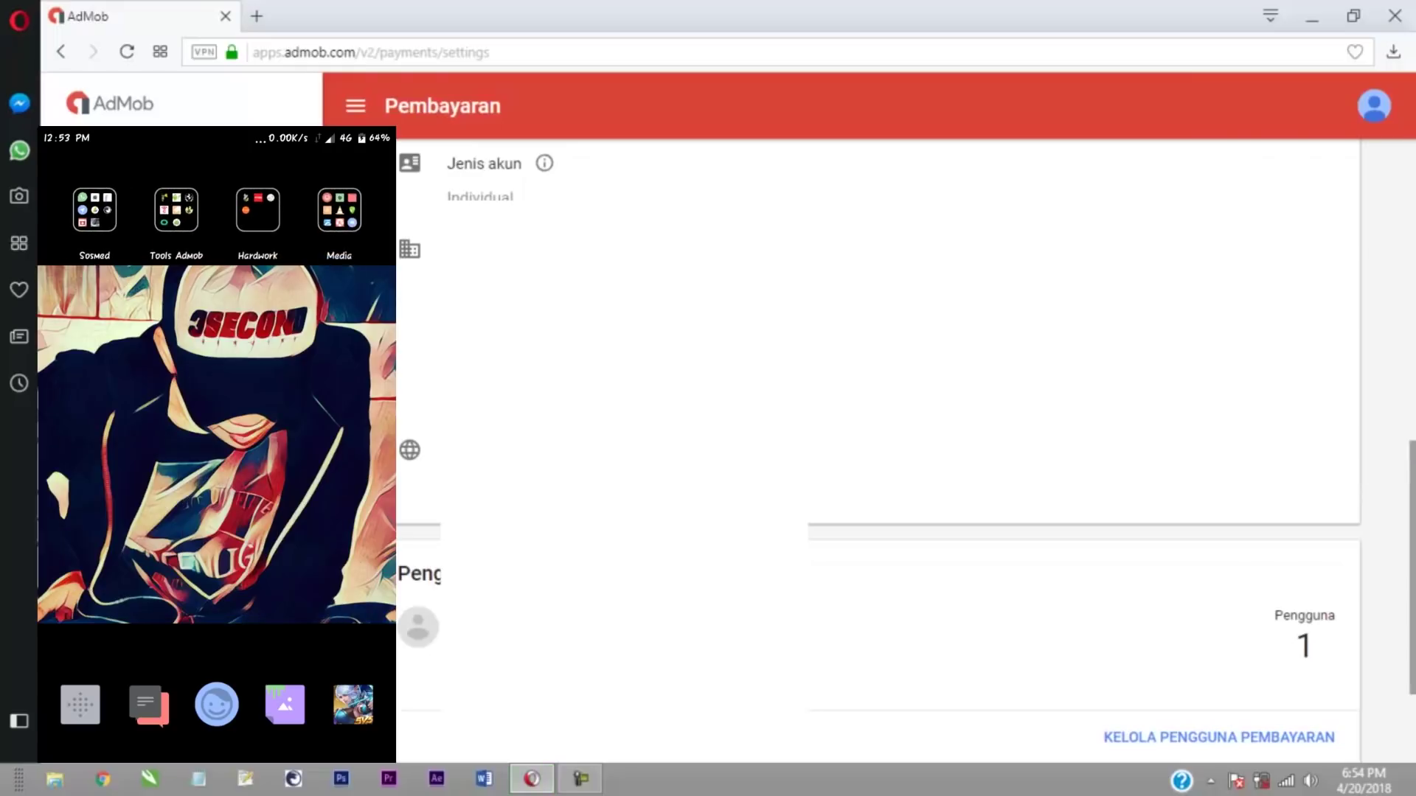
pyautogui.scroll(5, 878, 444)
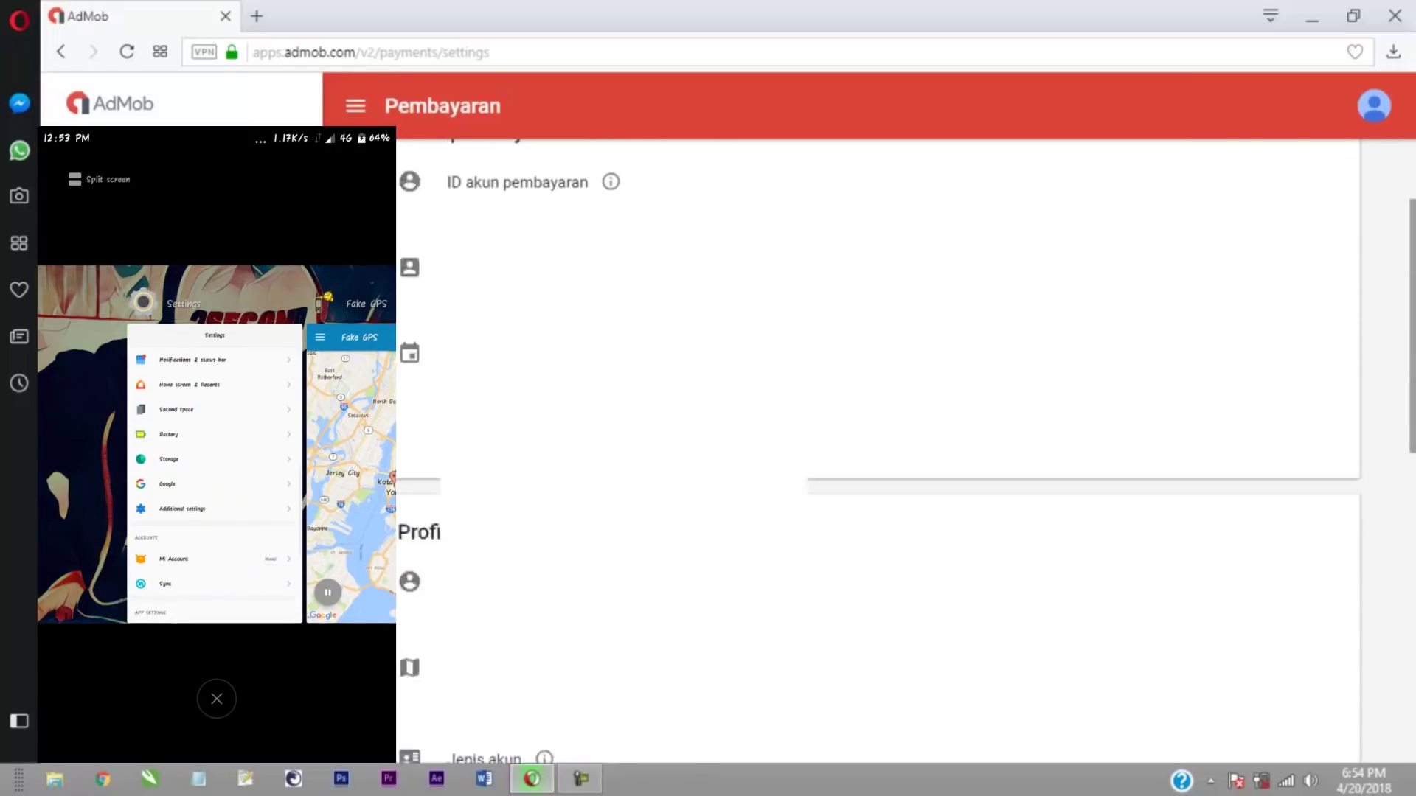
pyautogui.scroll(-1, 878, 444)
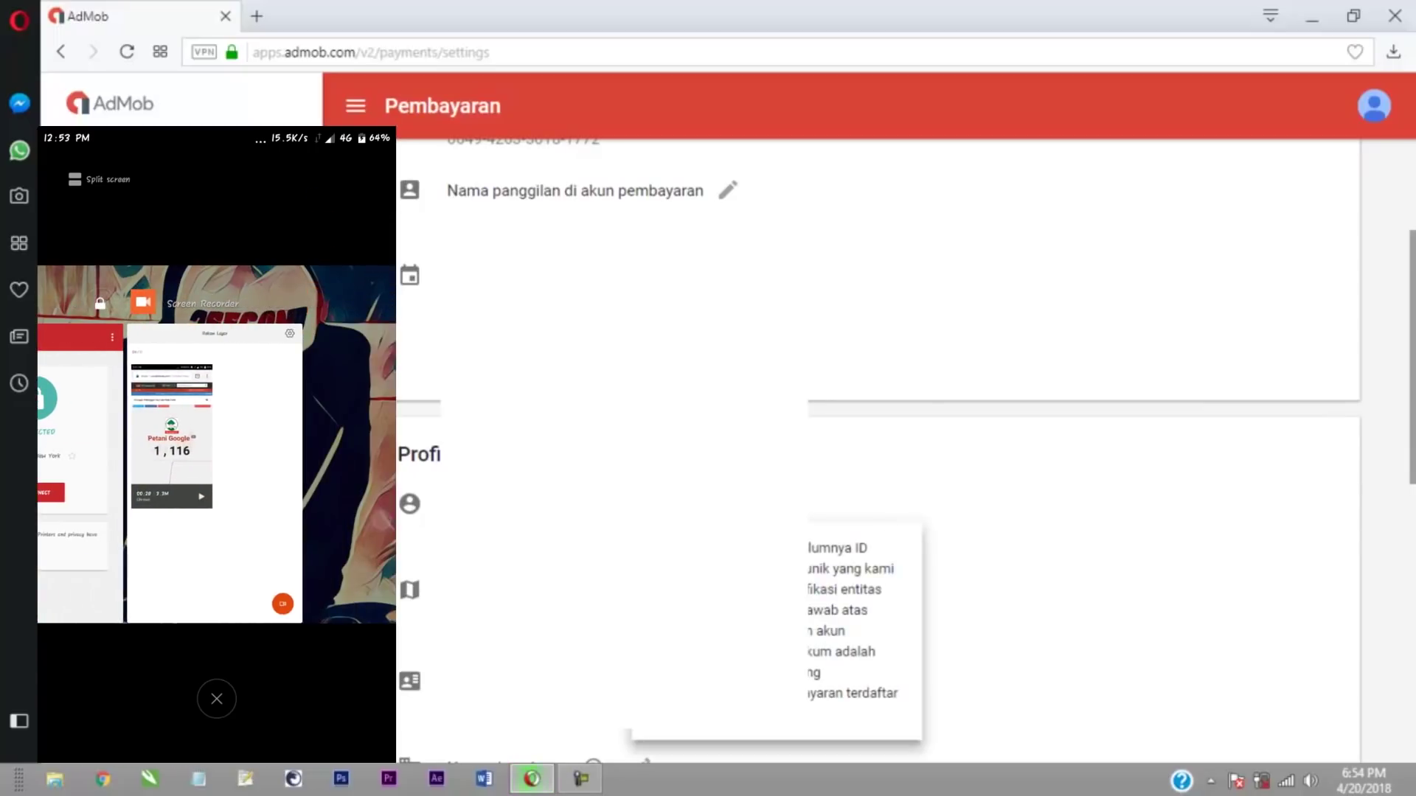
pyautogui.scroll(-1, 878, 444)
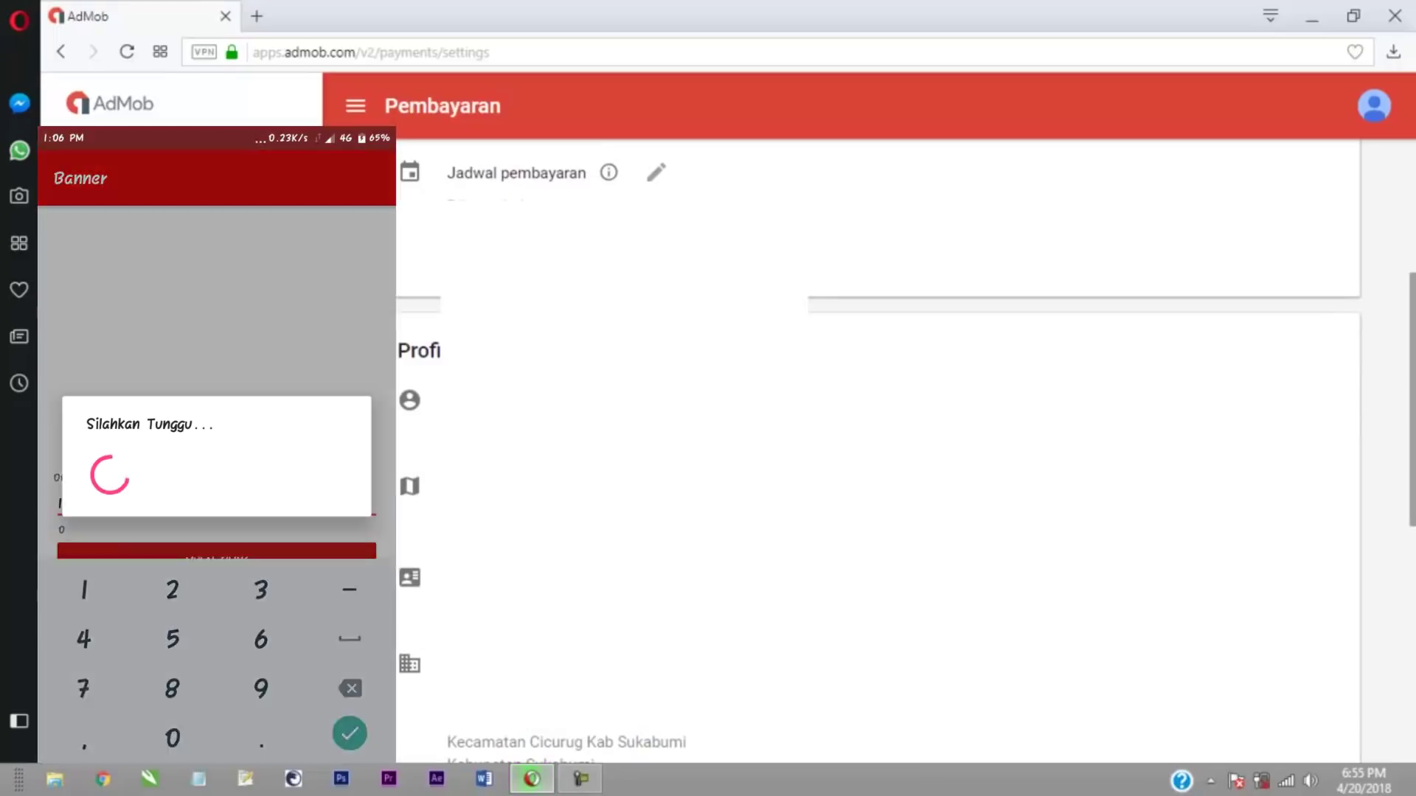
pyautogui.scroll(-1, 878, 442)
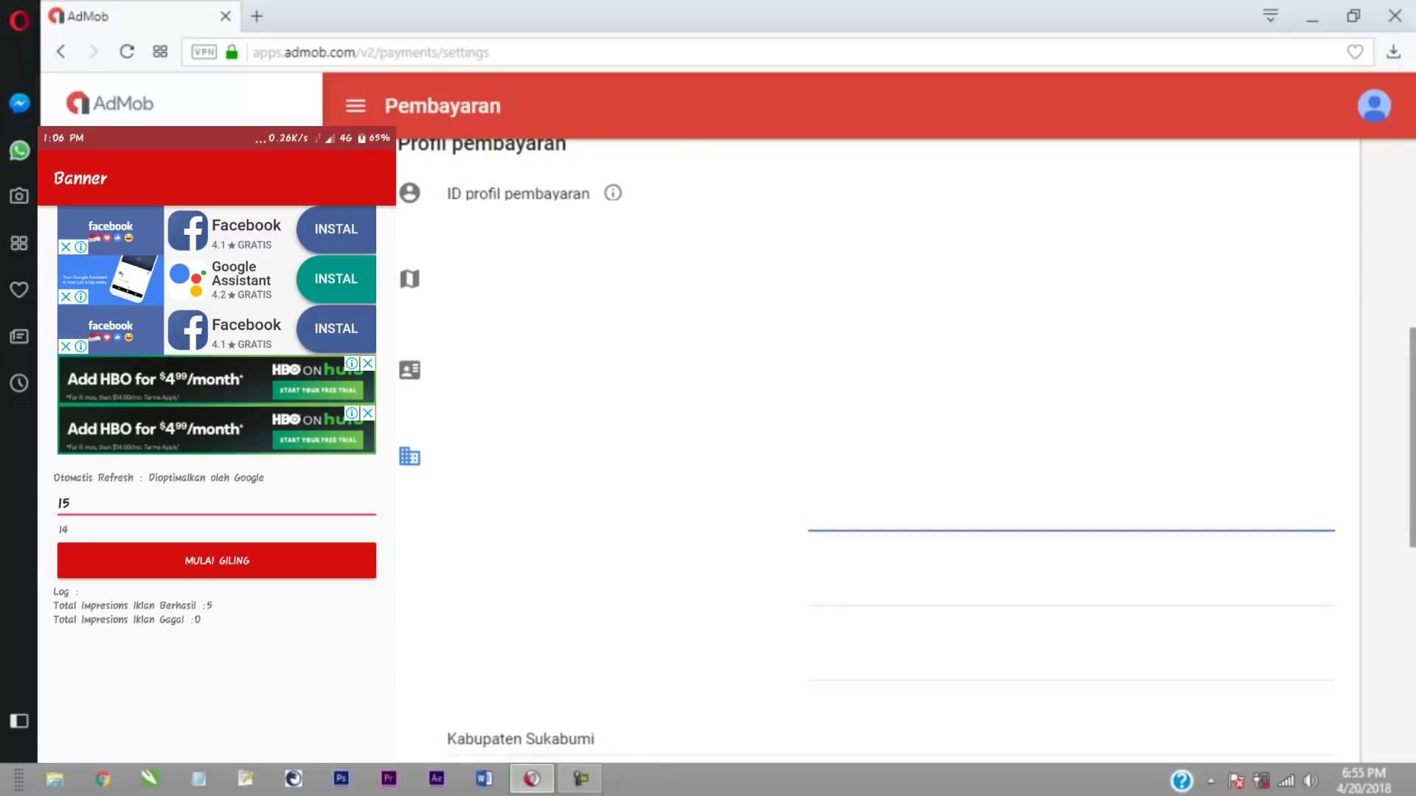
pyautogui.scroll(1, 878, 442)
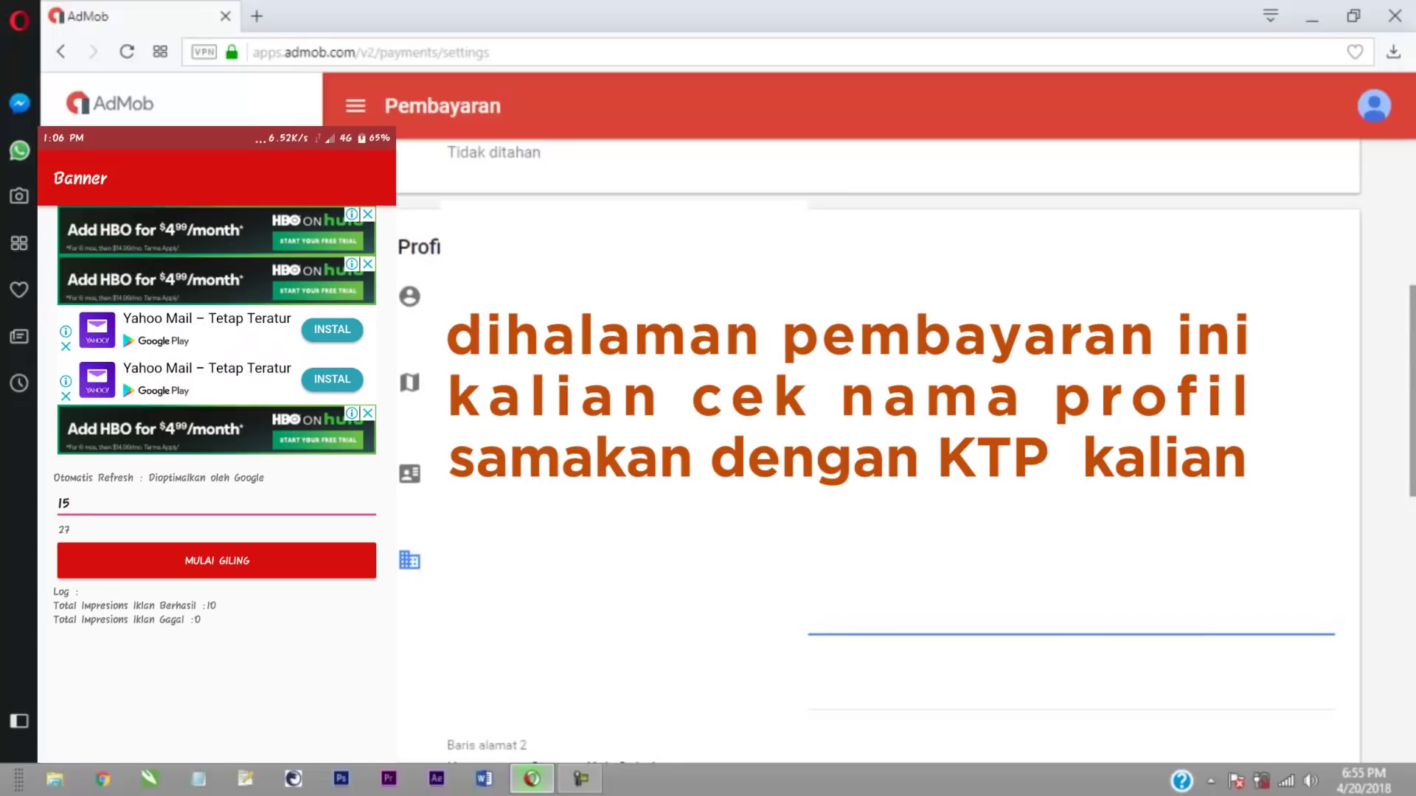
pyautogui.scroll(-1, 879, 442)
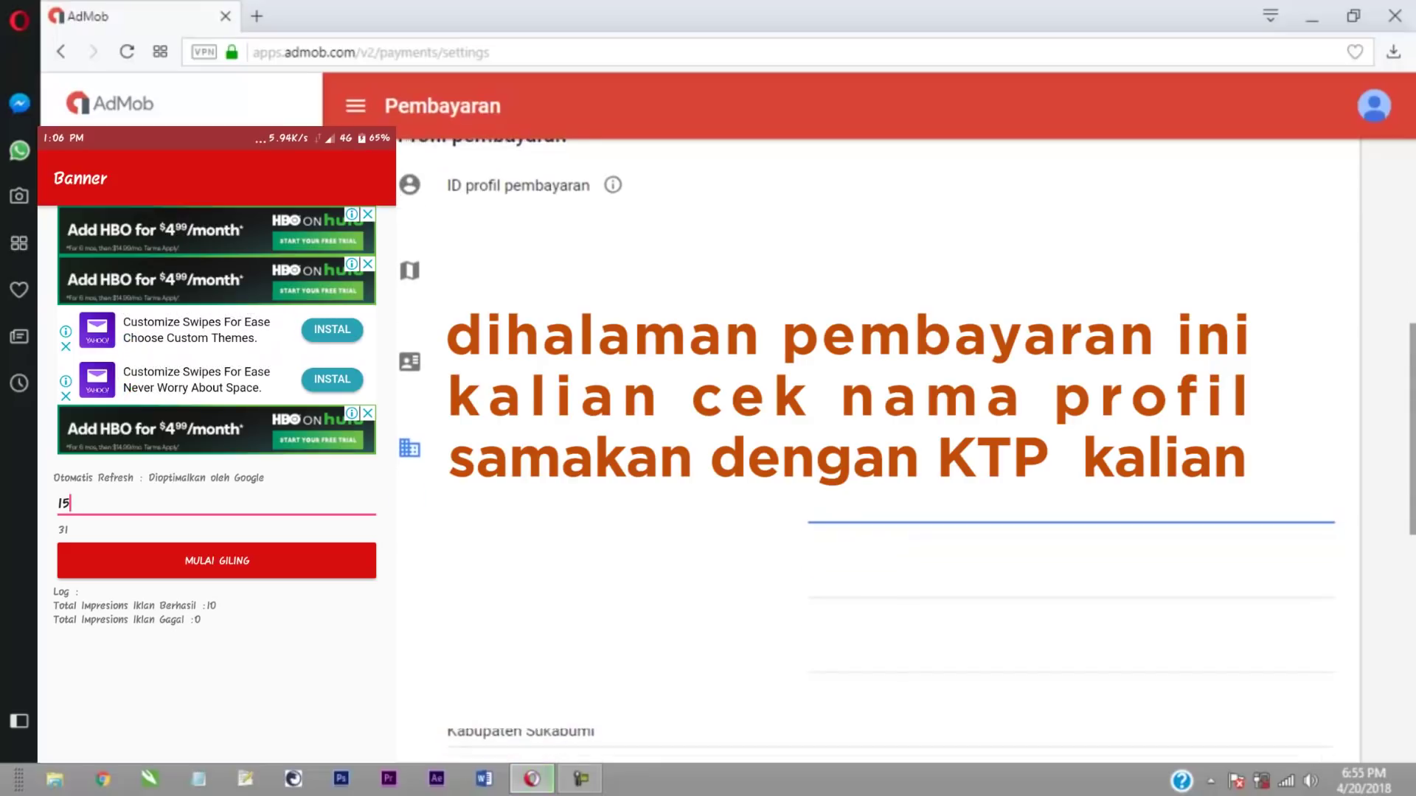
pyautogui.scroll(-3, 1272, 510)
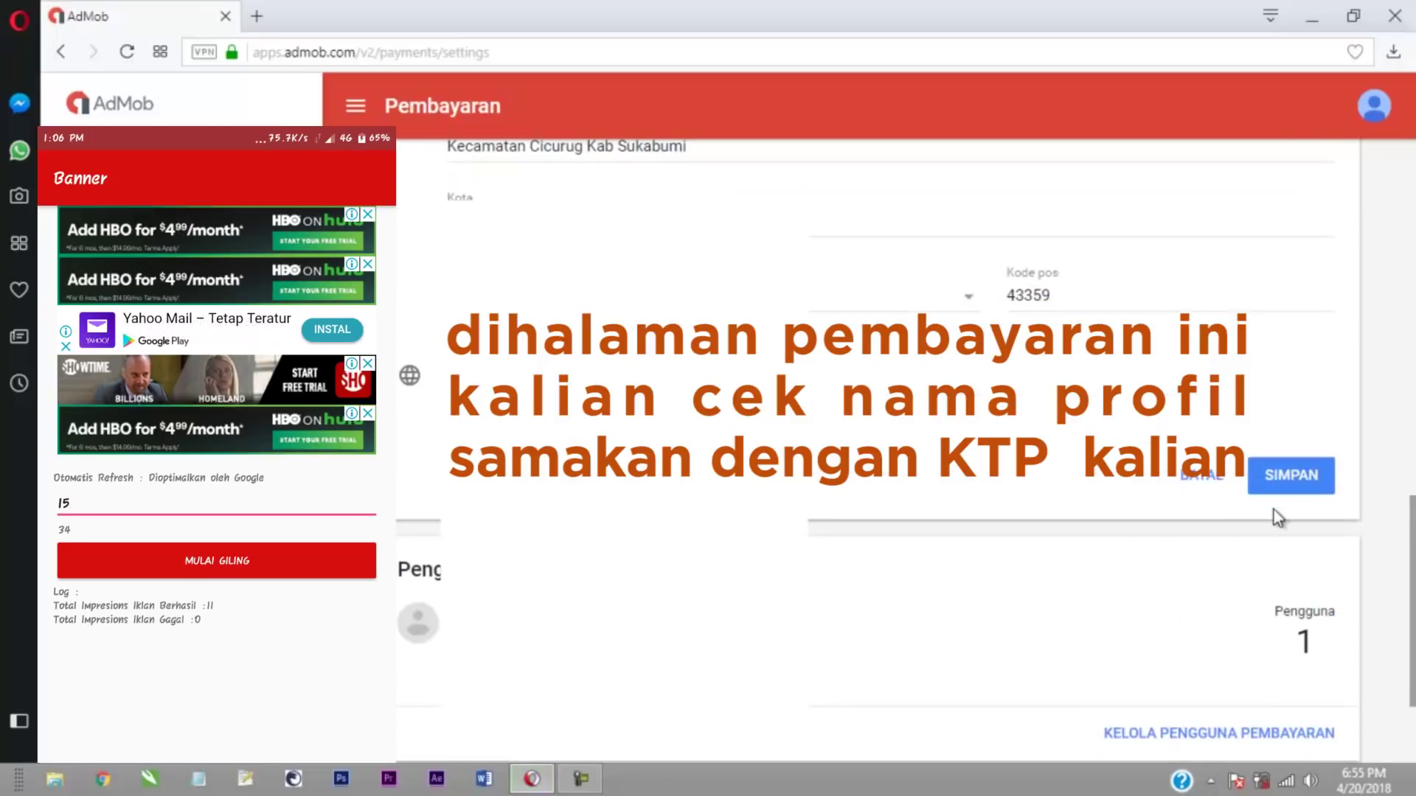
# - Save the edited payment profile and go back to the Payments overview
pyautogui.click(1290, 484)
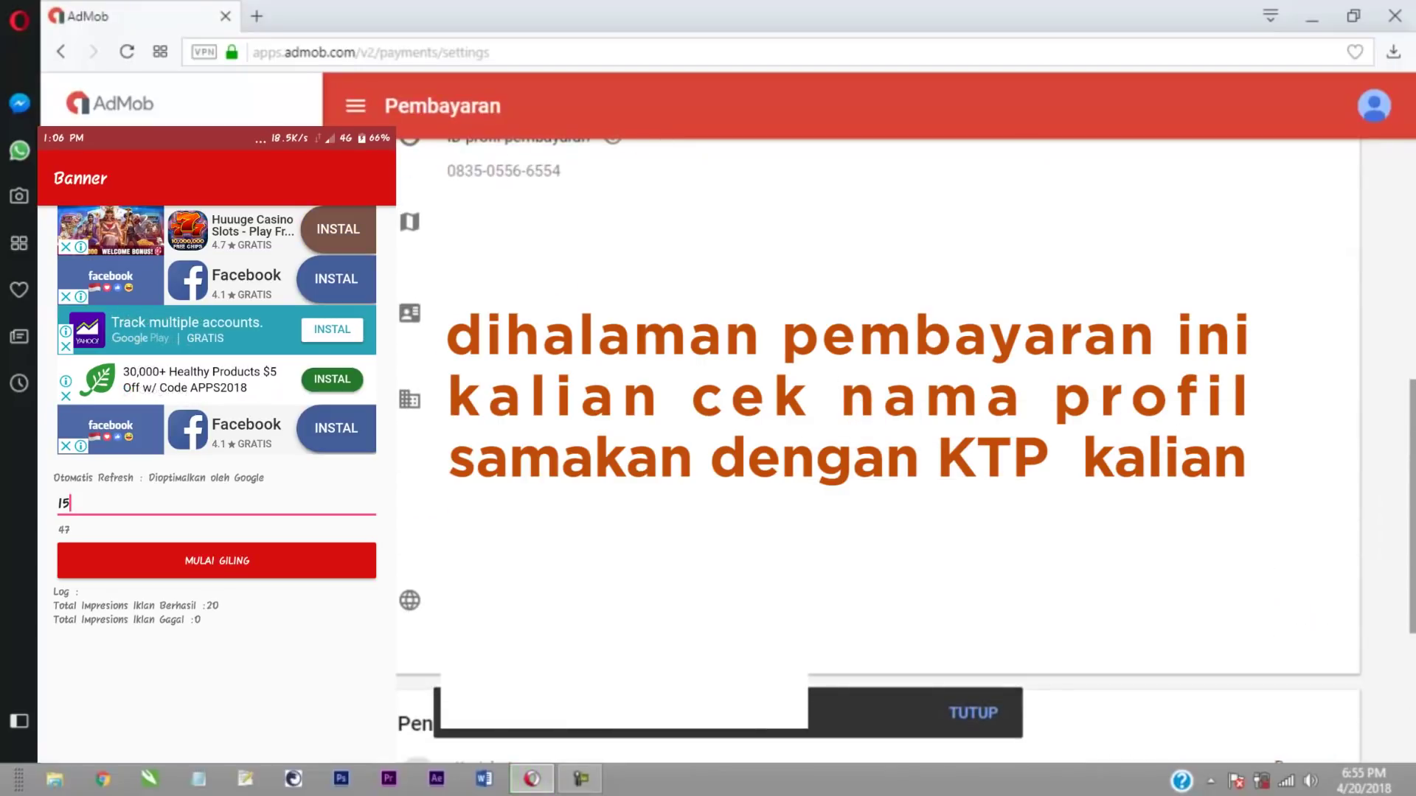
pyautogui.moveTo(1412, 463)
pyautogui.mouseDown()
pyautogui.moveTo(1412, 526)
pyautogui.moveTo(1410, 227)
pyautogui.mouseUp()
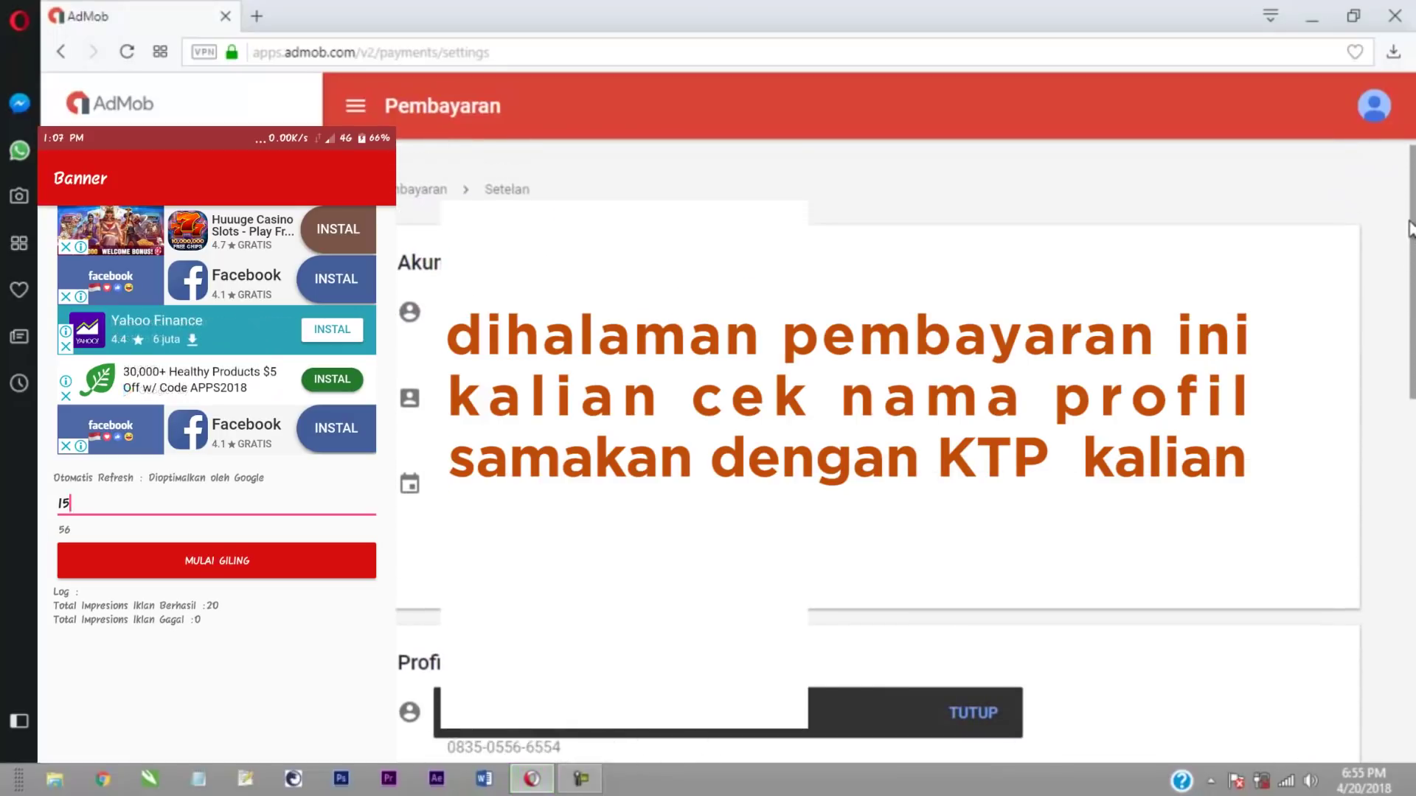
pyautogui.moveTo(1411, 227)
pyautogui.mouseDown()
pyautogui.moveTo(1414, 304)
pyautogui.moveTo(1412, 177)
pyautogui.mouseUp()
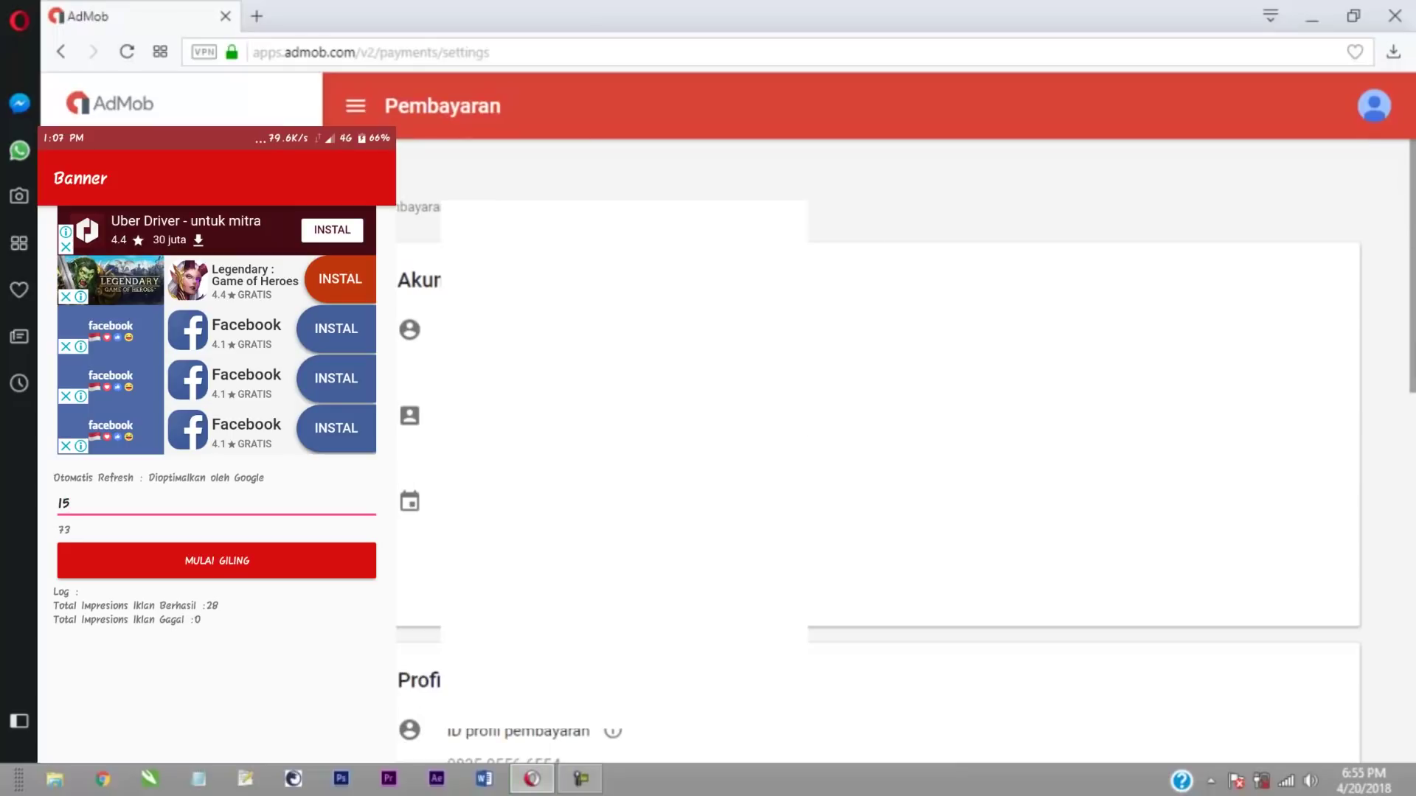
pyautogui.click(60, 51)
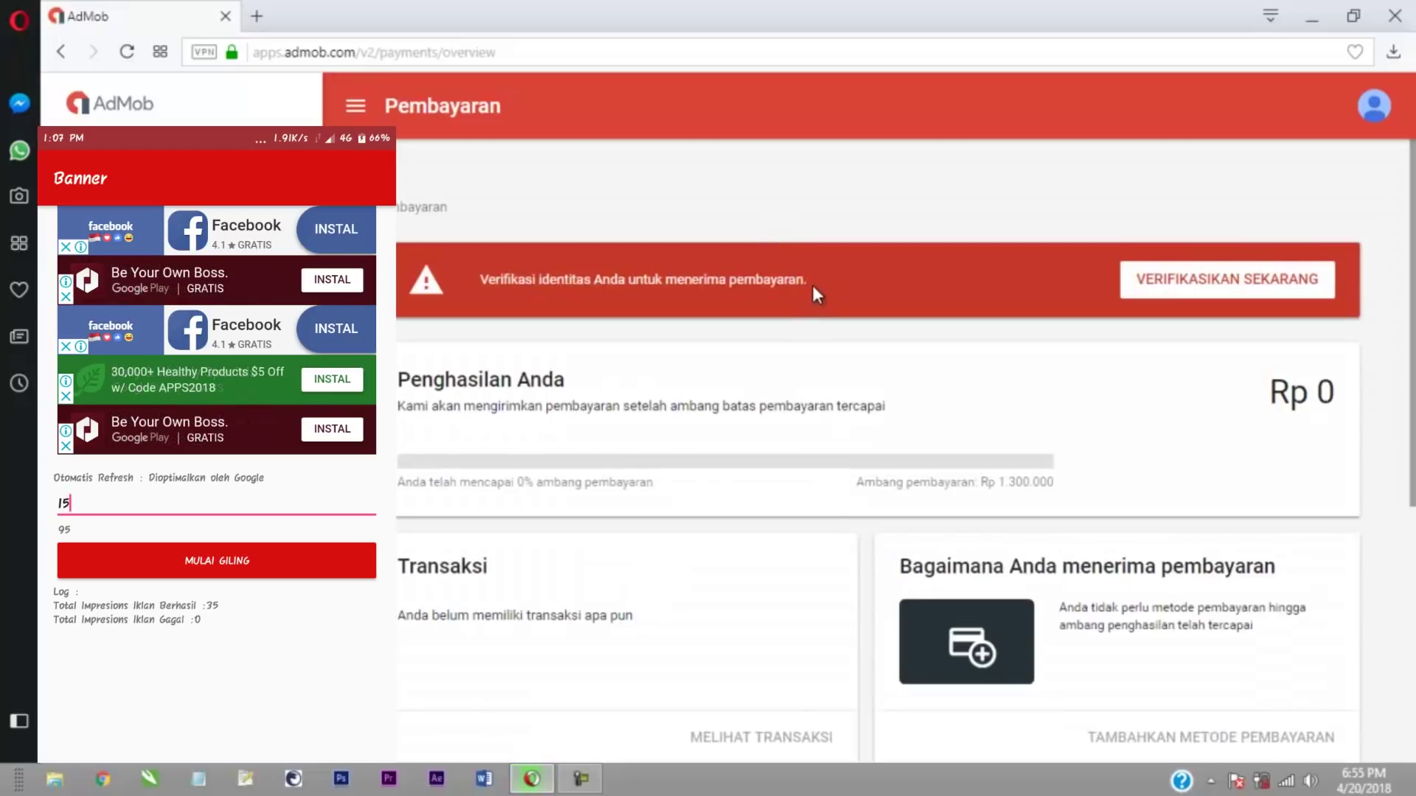
pyautogui.scroll(-3, 812, 291)
pyautogui.scroll(2, 814, 286)
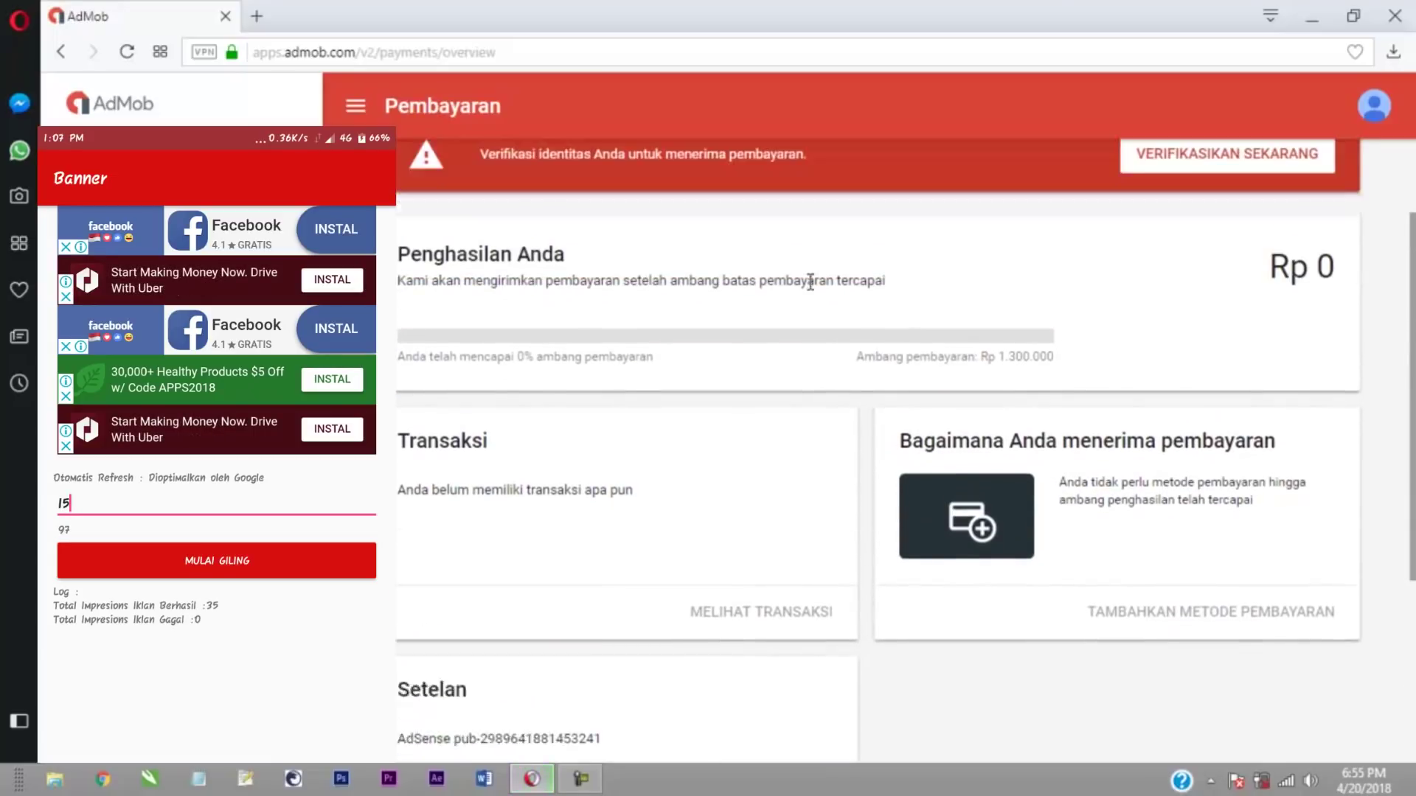
pyautogui.scroll(1, 841, 290)
# - Start identity verification from the red banner and choose to upload an ID photo
pyautogui.click(1153, 290)
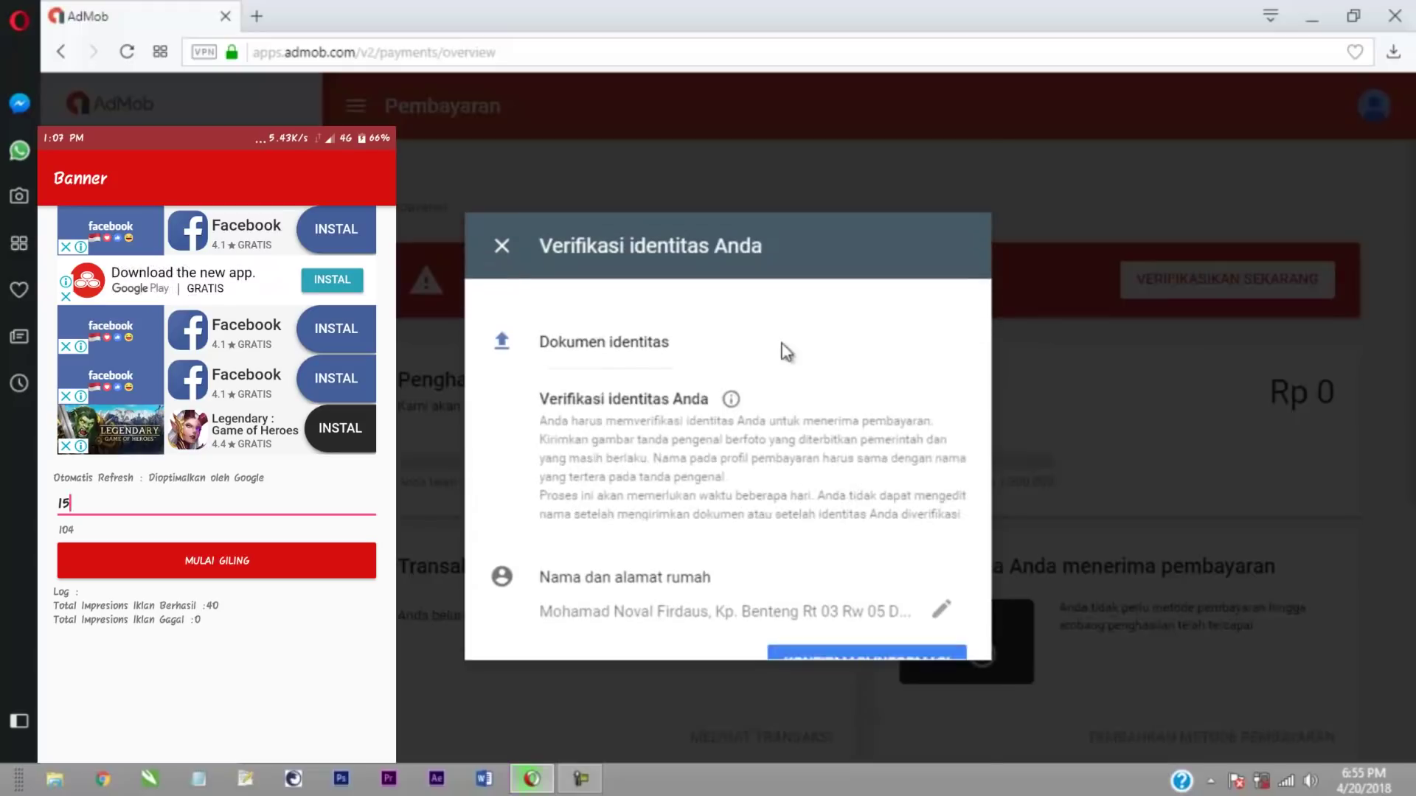
pyautogui.click(640, 520)
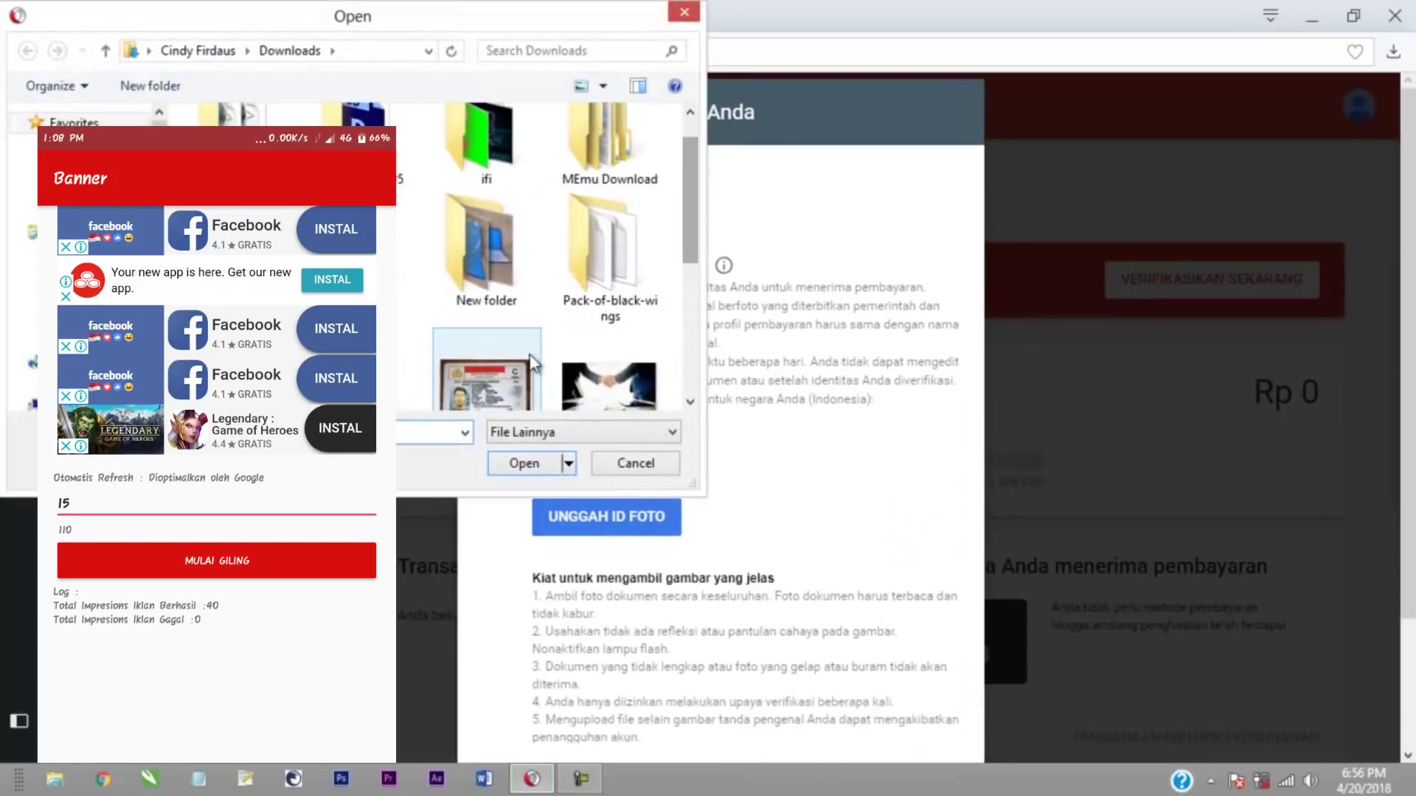
pyautogui.moveTo(693, 158); pyautogui.dragTo(694, 197)
# - Upload 2.jpg as the ID photo and confirm name and address to submit verification
pyautogui.click(539, 470)
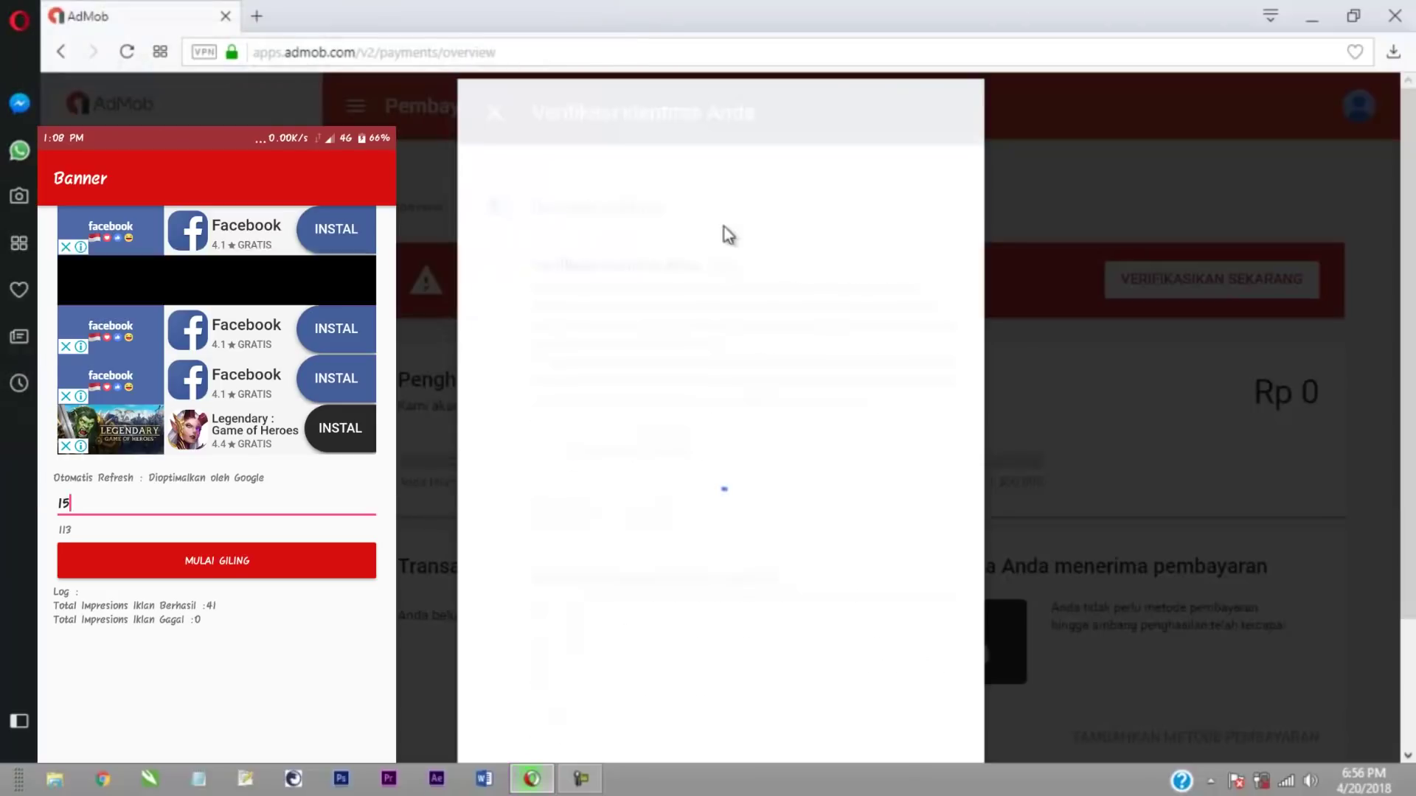
pyautogui.scroll(-2, 876, 353)
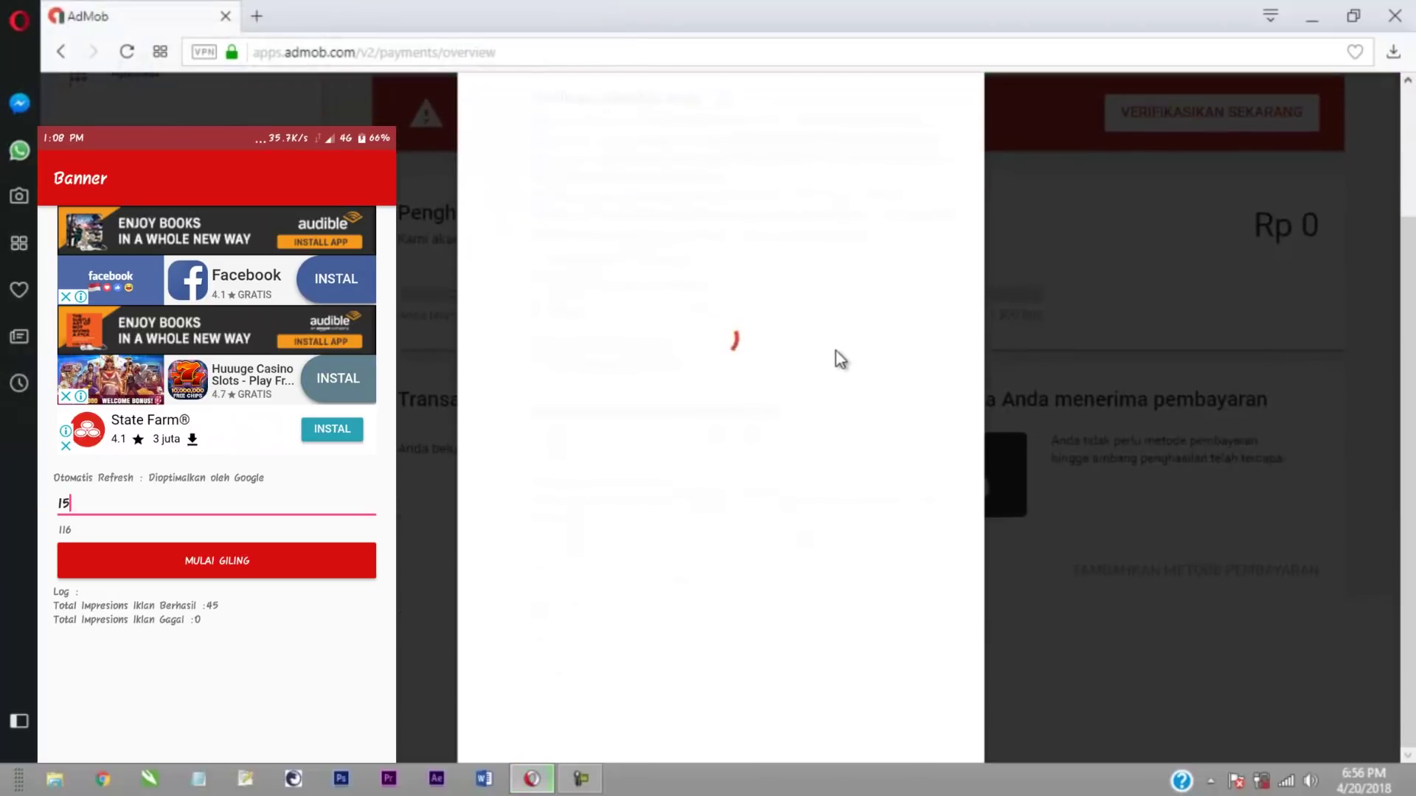
pyautogui.scroll(1, 790, 354)
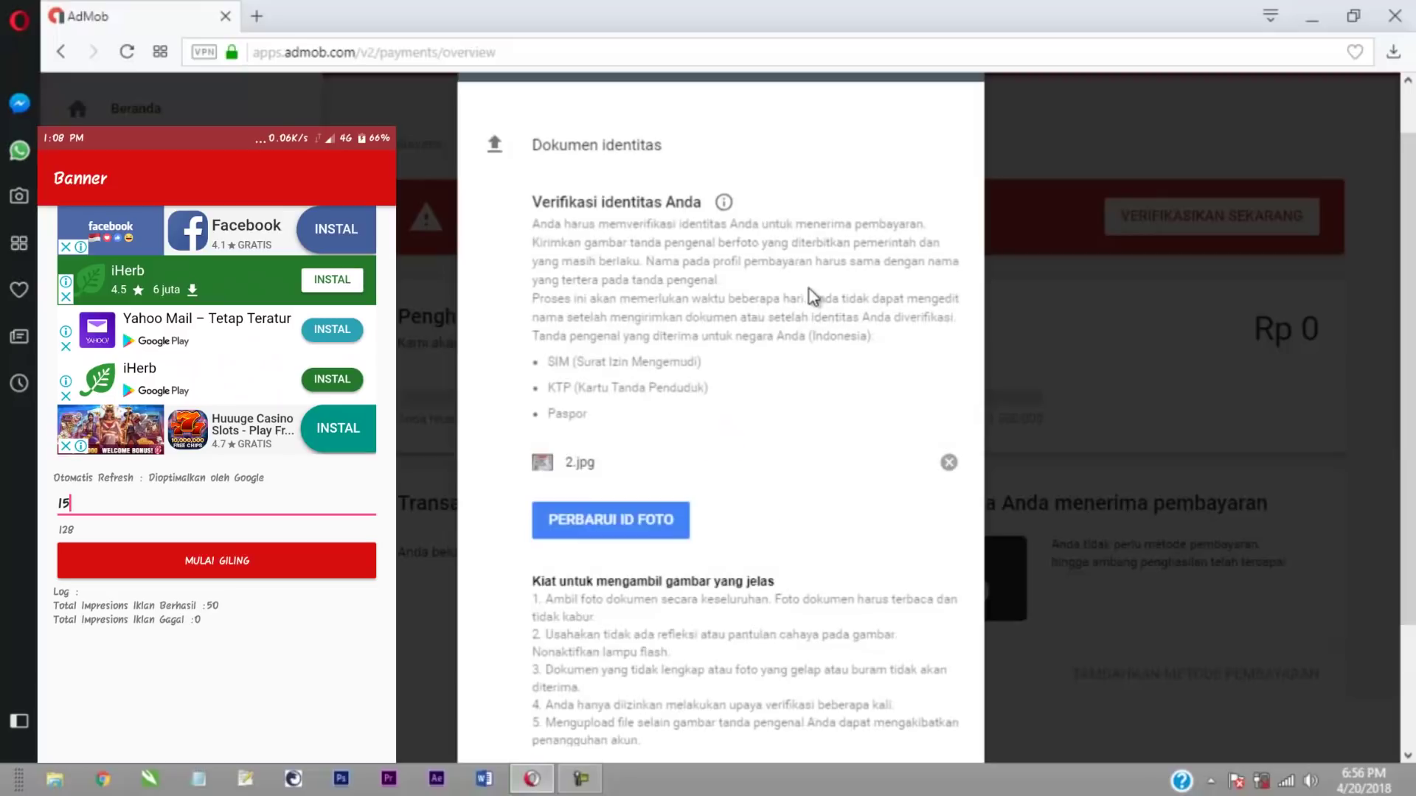
pyautogui.scroll(-1, 688, 300)
pyautogui.scroll(-2, 670, 444)
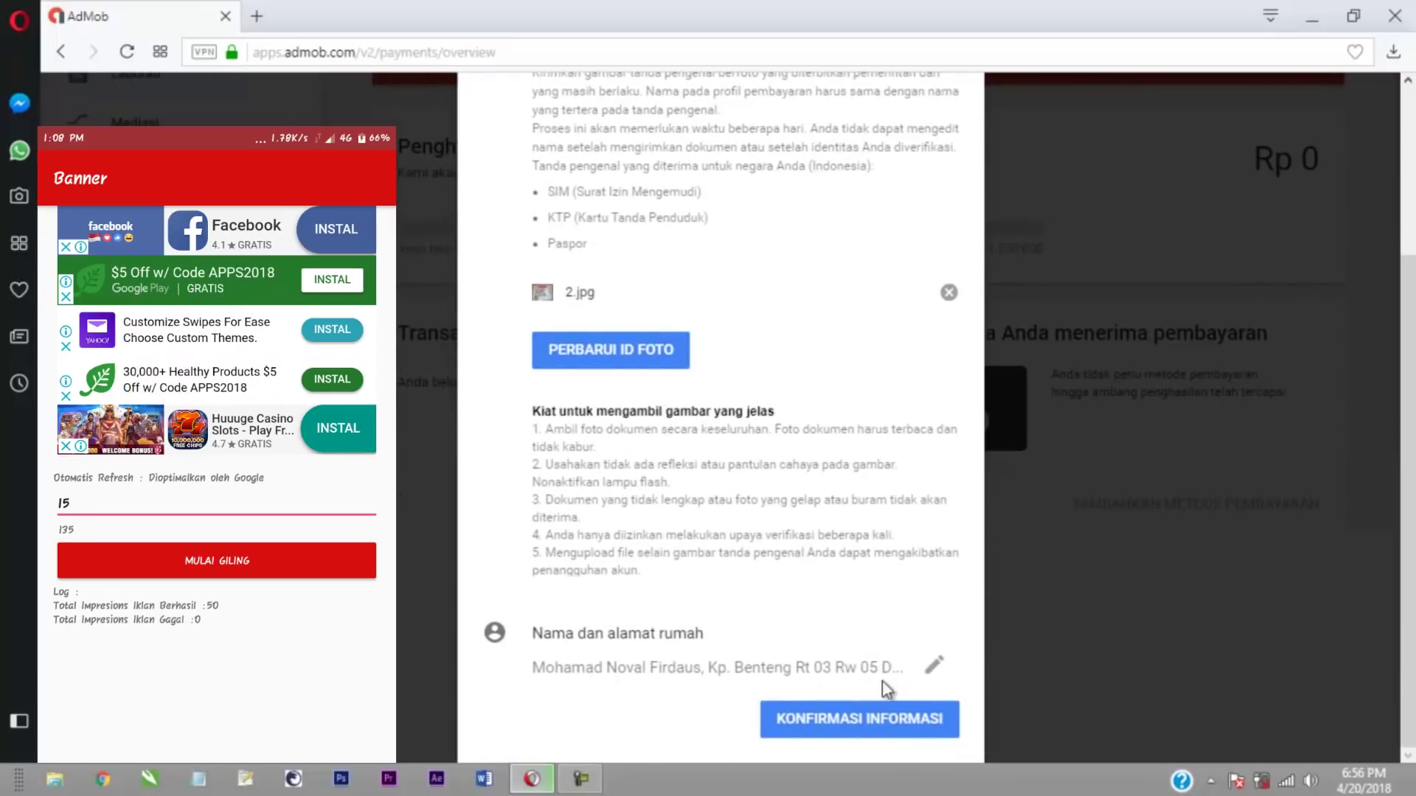
pyautogui.click(894, 714)
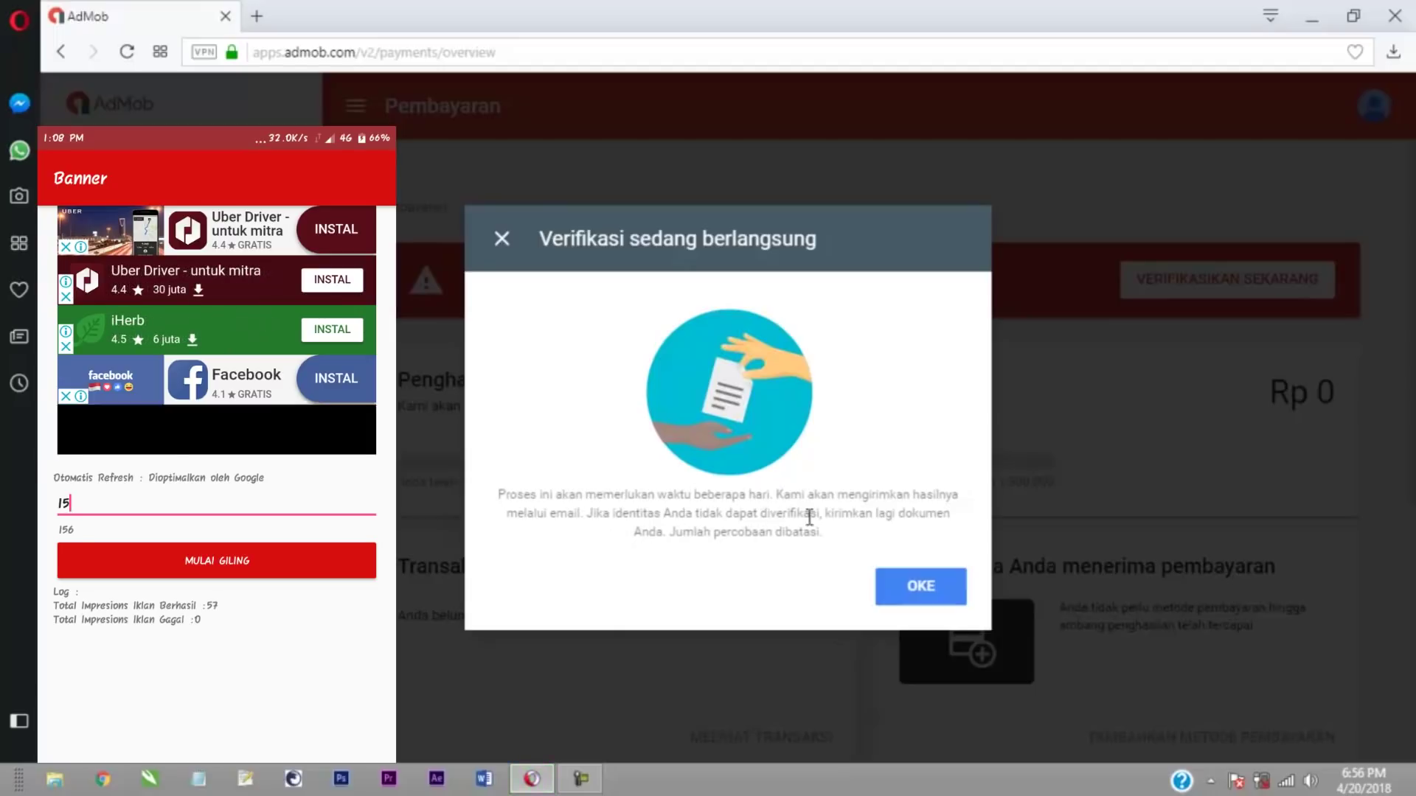
# - Dismiss the verification-in-progress notice, return home and reopen identity verification from the suspended-payments alert
pyautogui.click(915, 585)
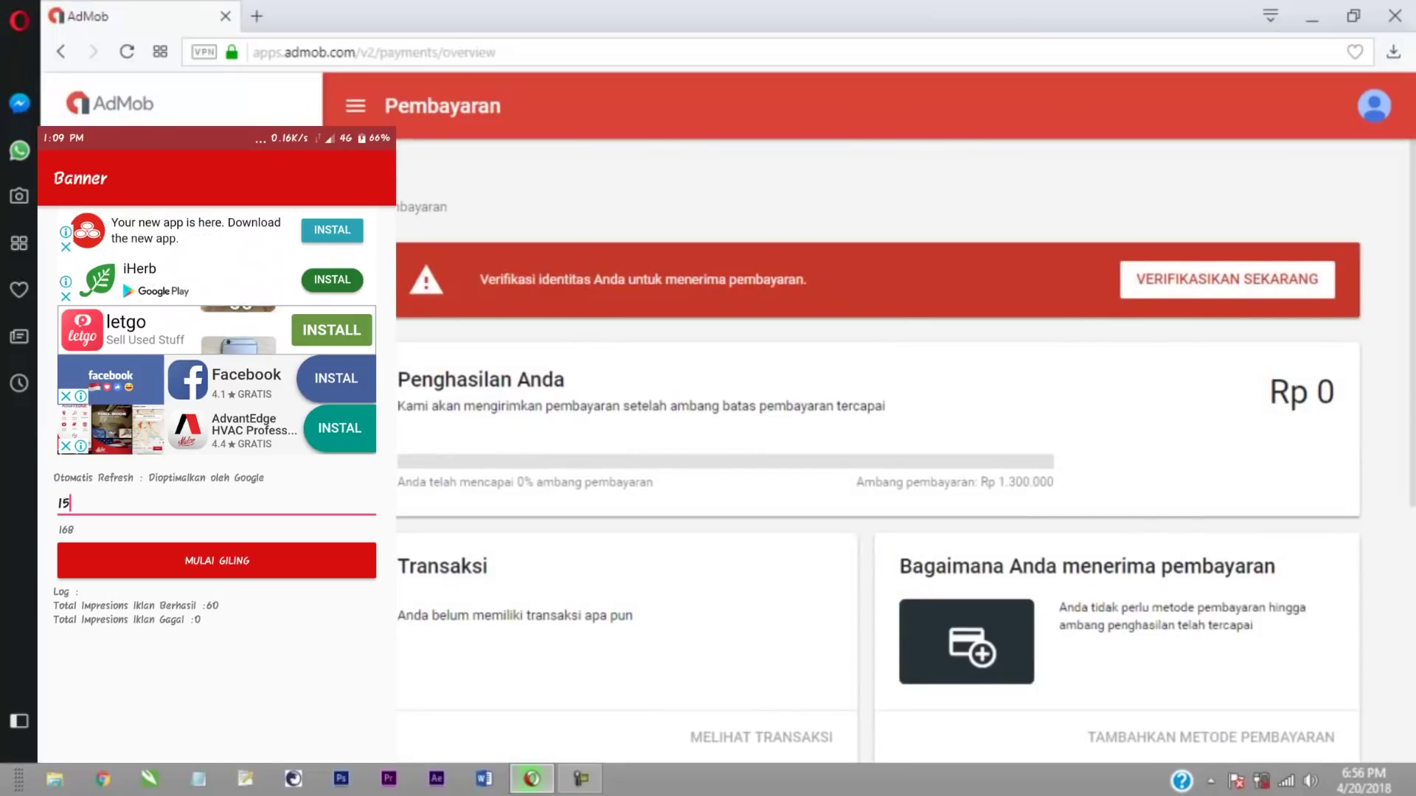
pyautogui.hotkey('alt', 'Left')
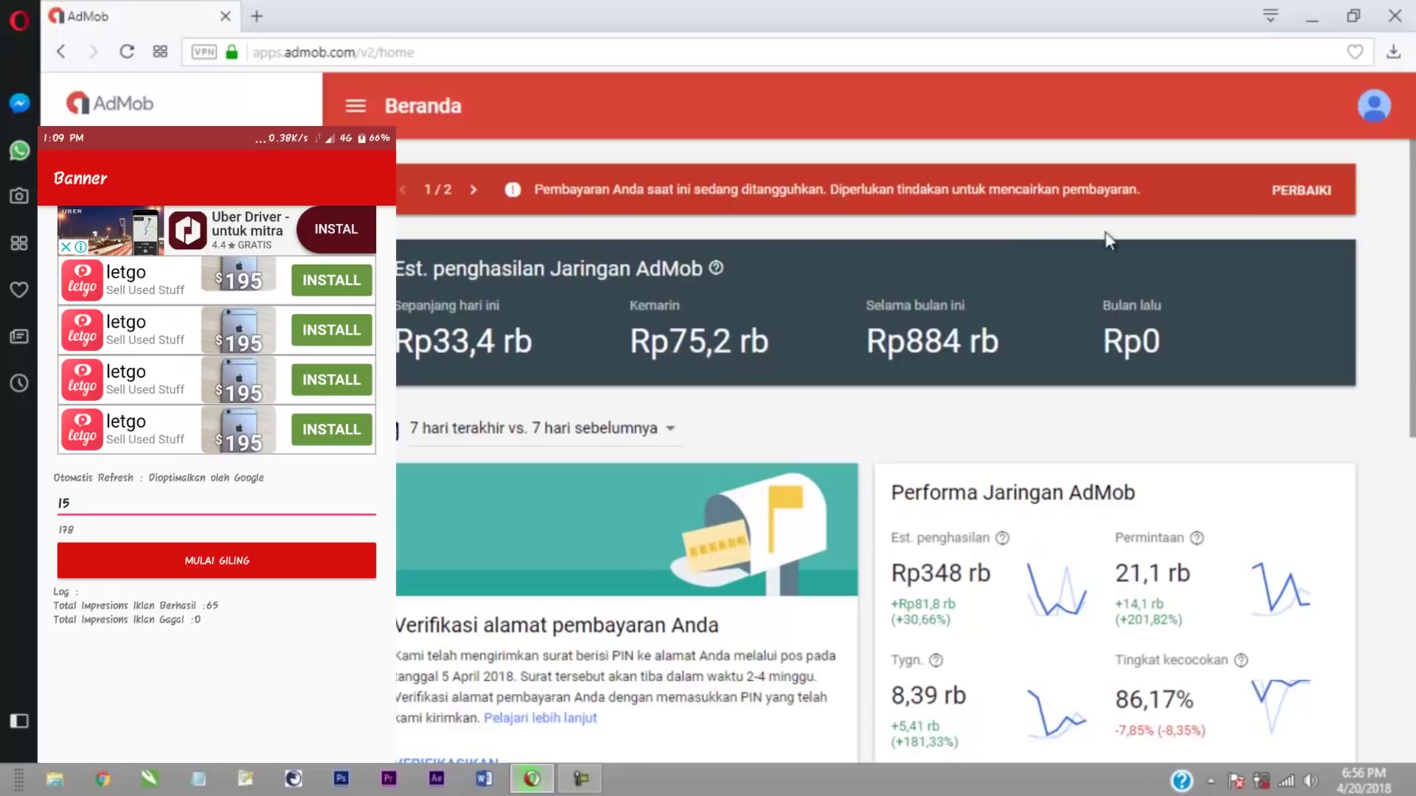
pyautogui.click(1303, 191)
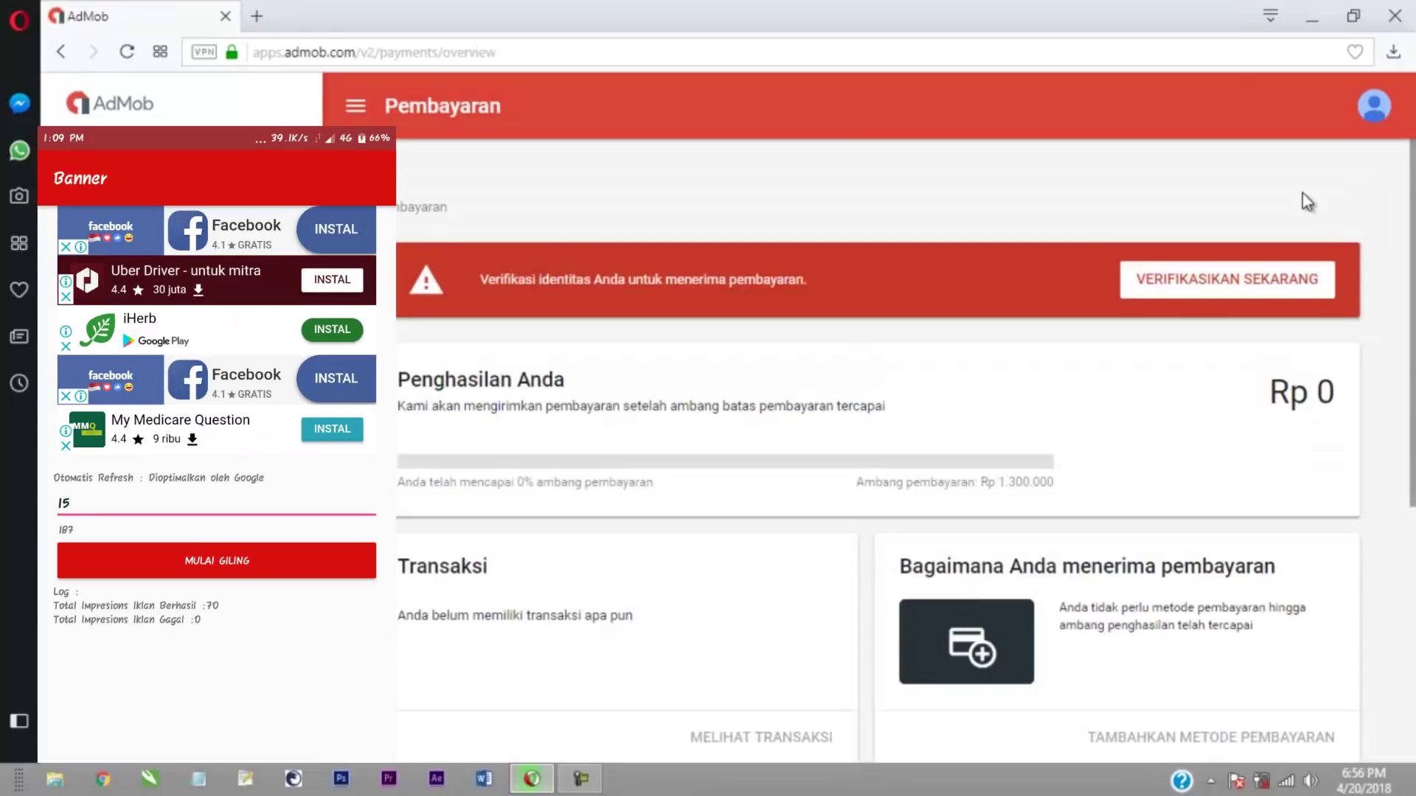
pyautogui.click(1316, 288)
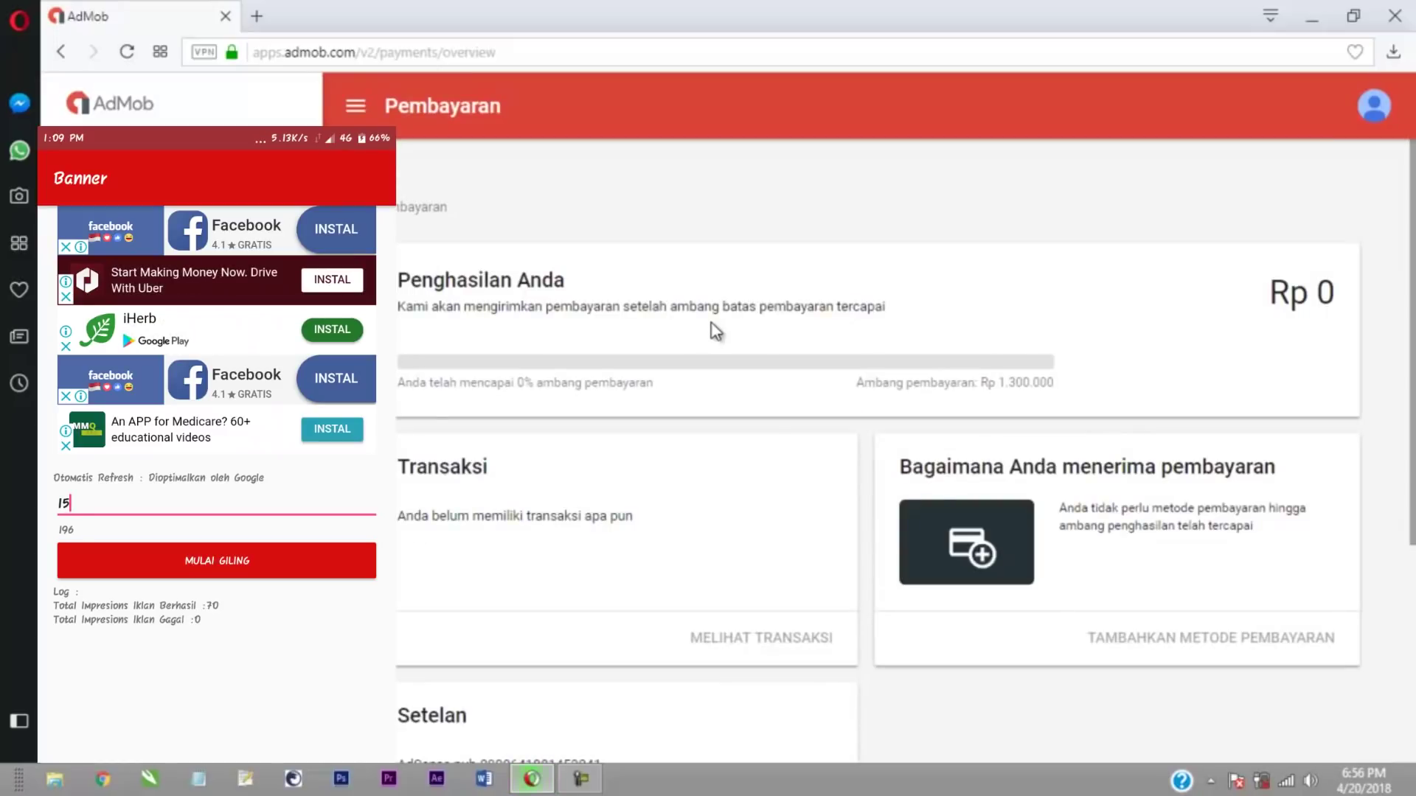
pyautogui.scroll(-2, 718, 337)
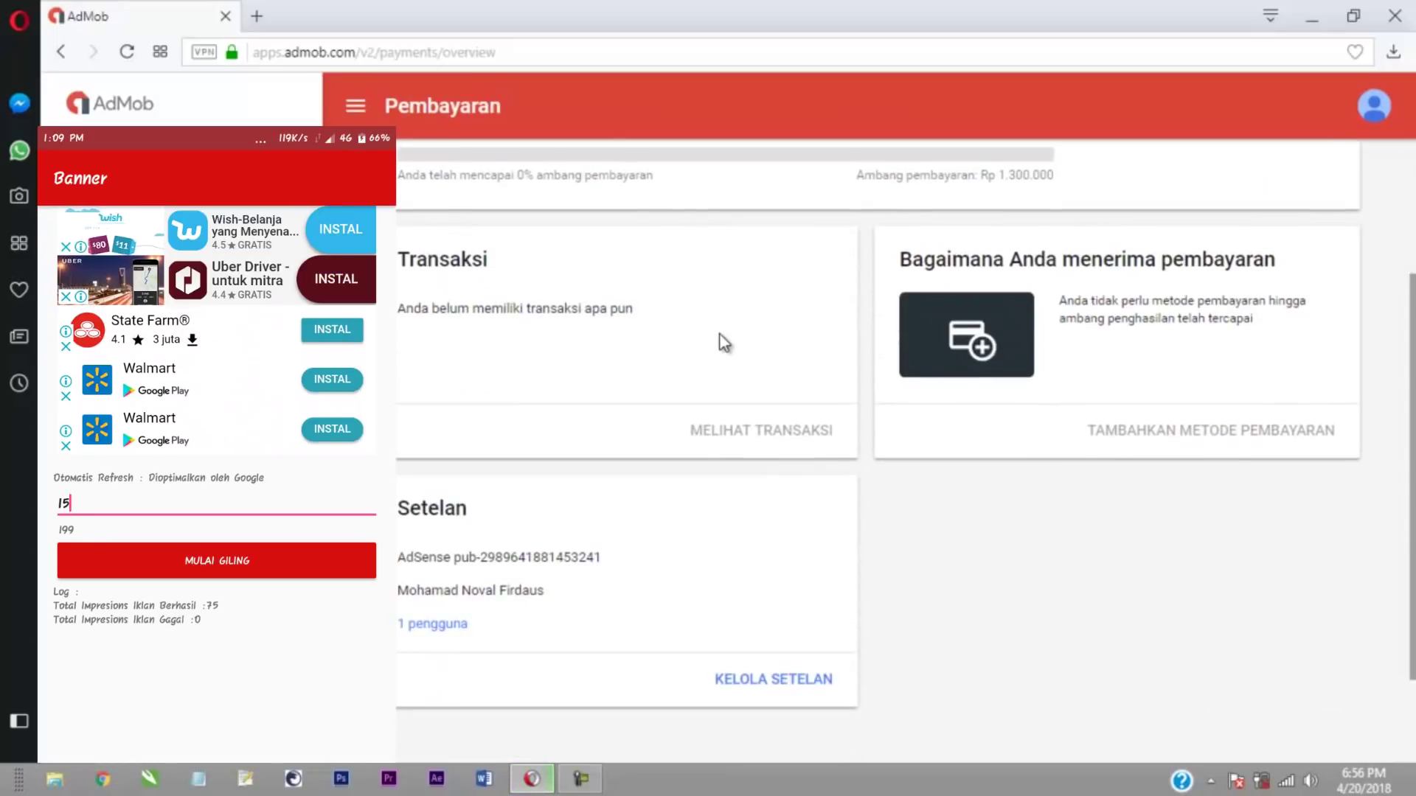
pyautogui.scroll(2, 720, 335)
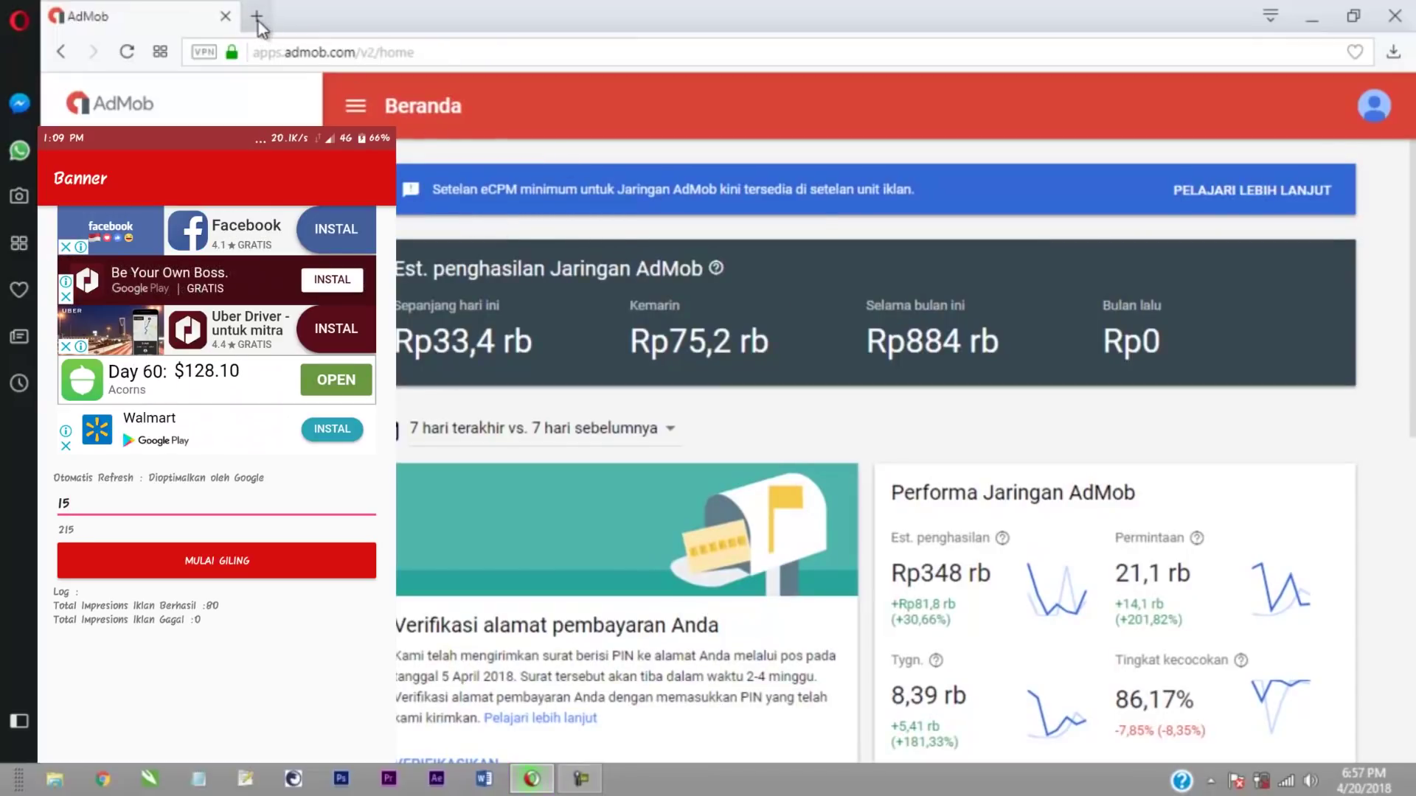
# - Reach Gmail and read the AdSense 'Verifikasi identitas berhasil' email, then move on to a fresh page
pyautogui.click(256, 18)
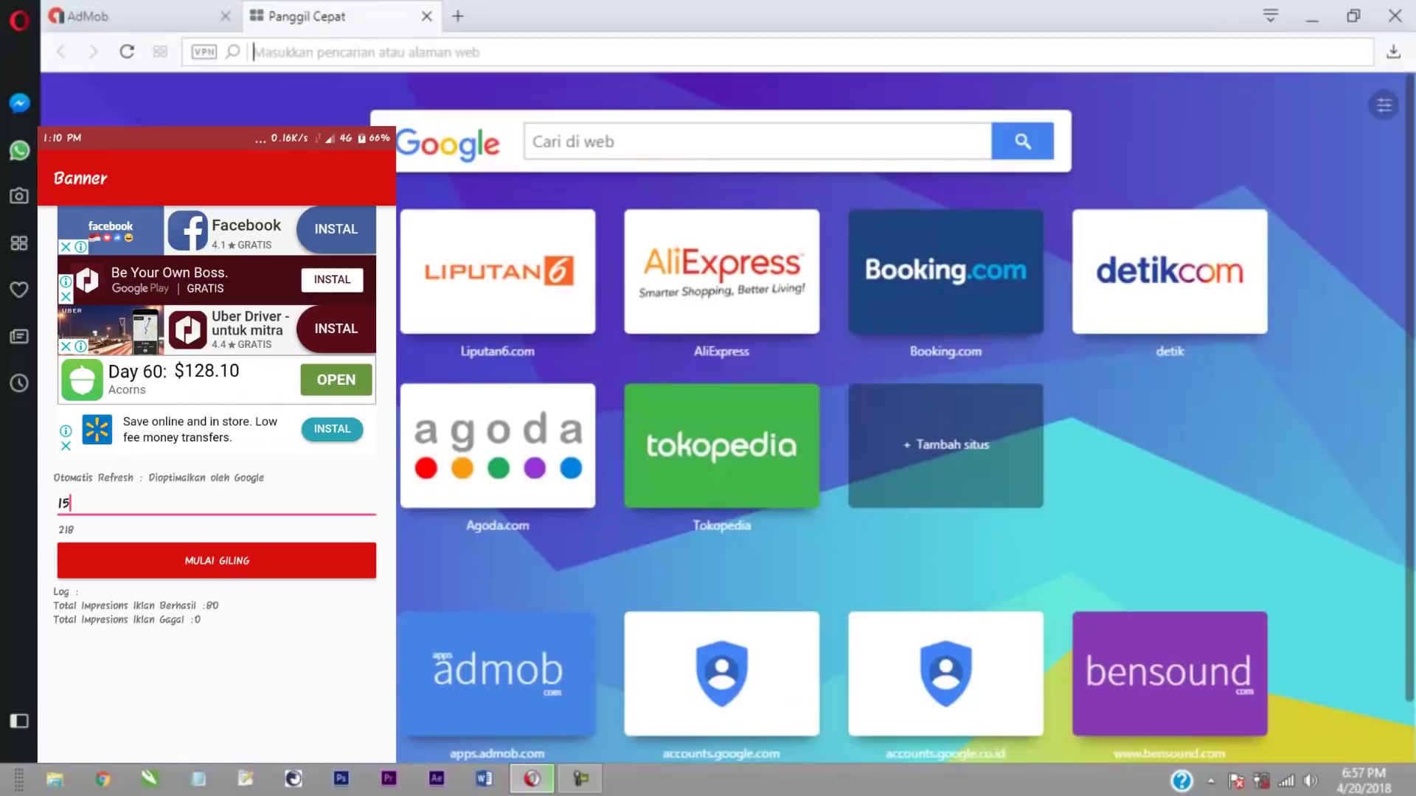
pyautogui.write('gmail')
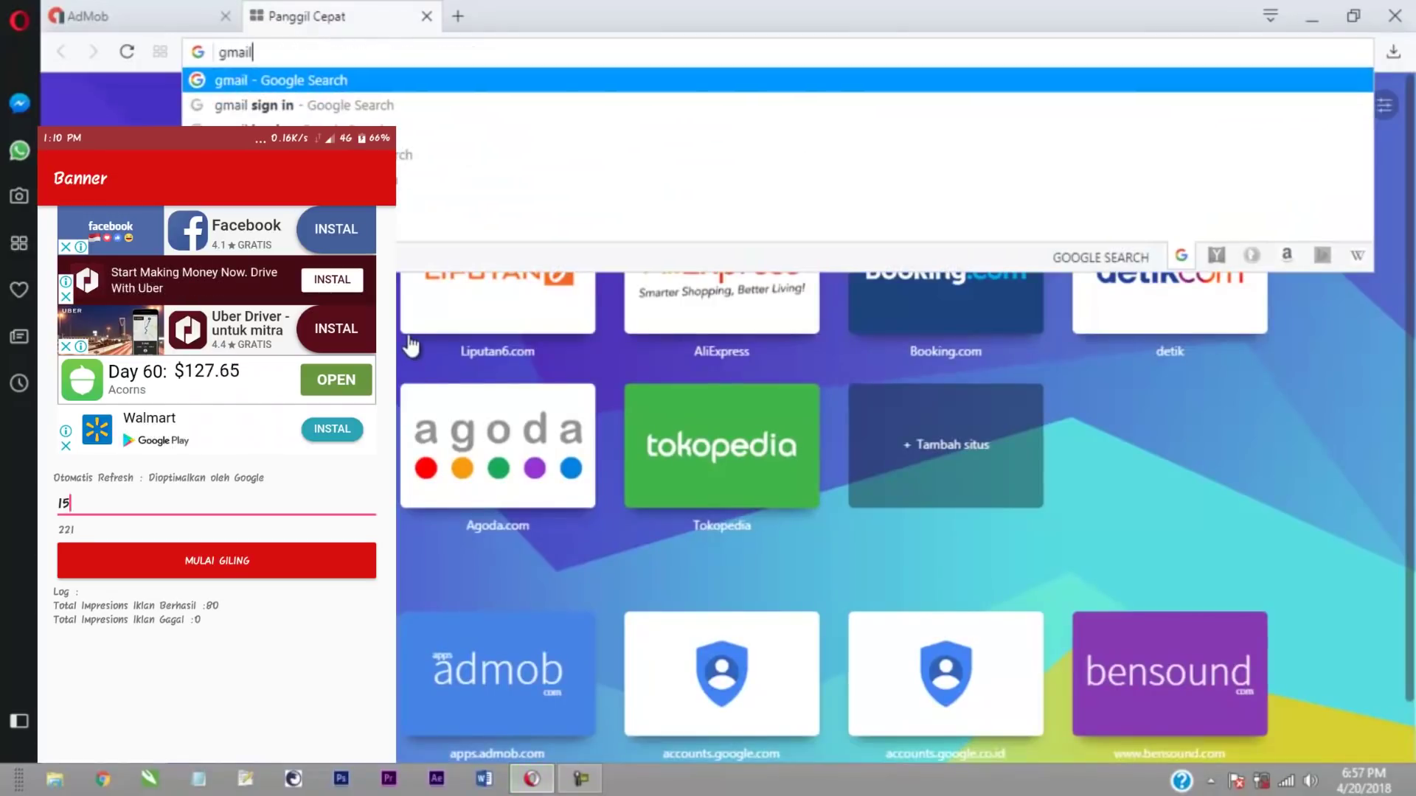
pyautogui.click(452, 110)
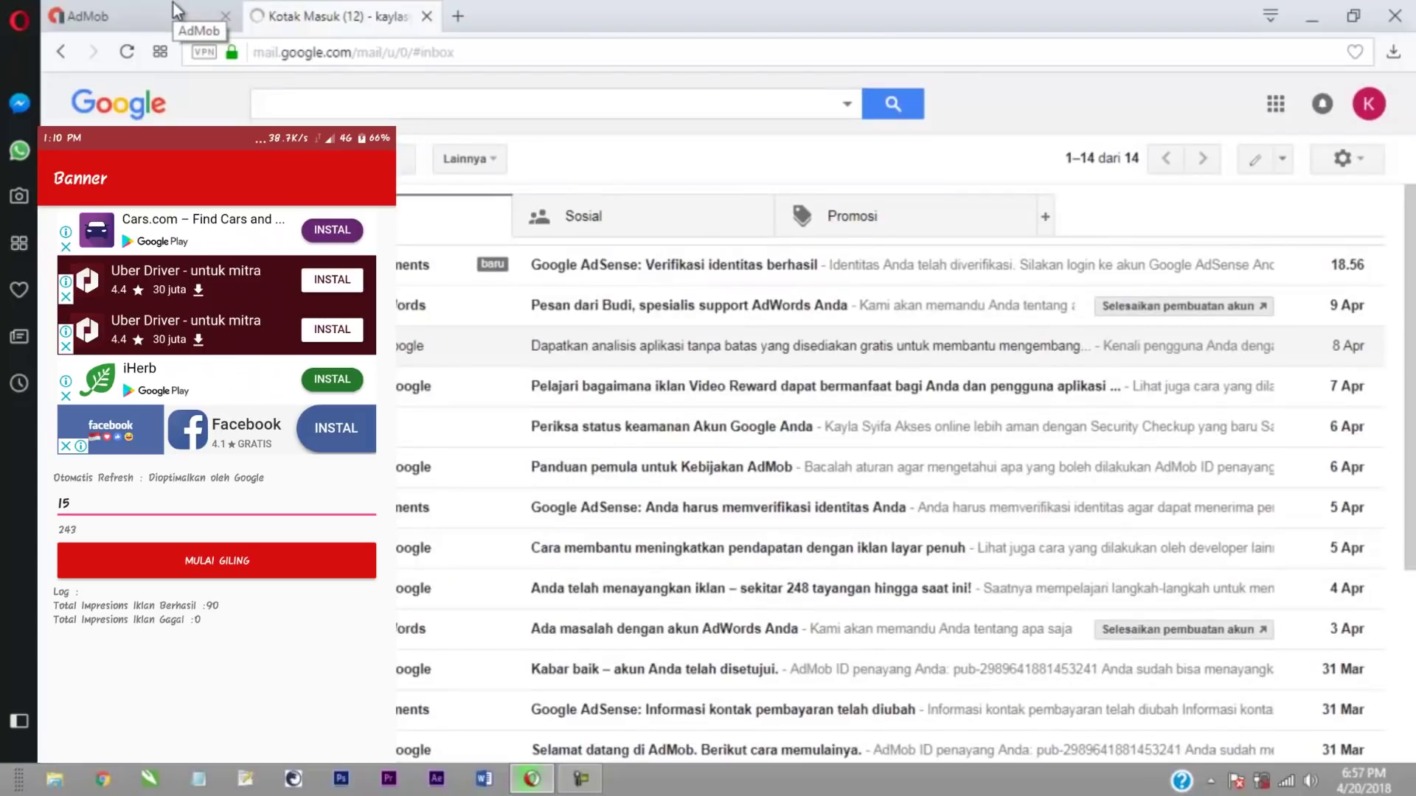
pyautogui.click(650, 268)
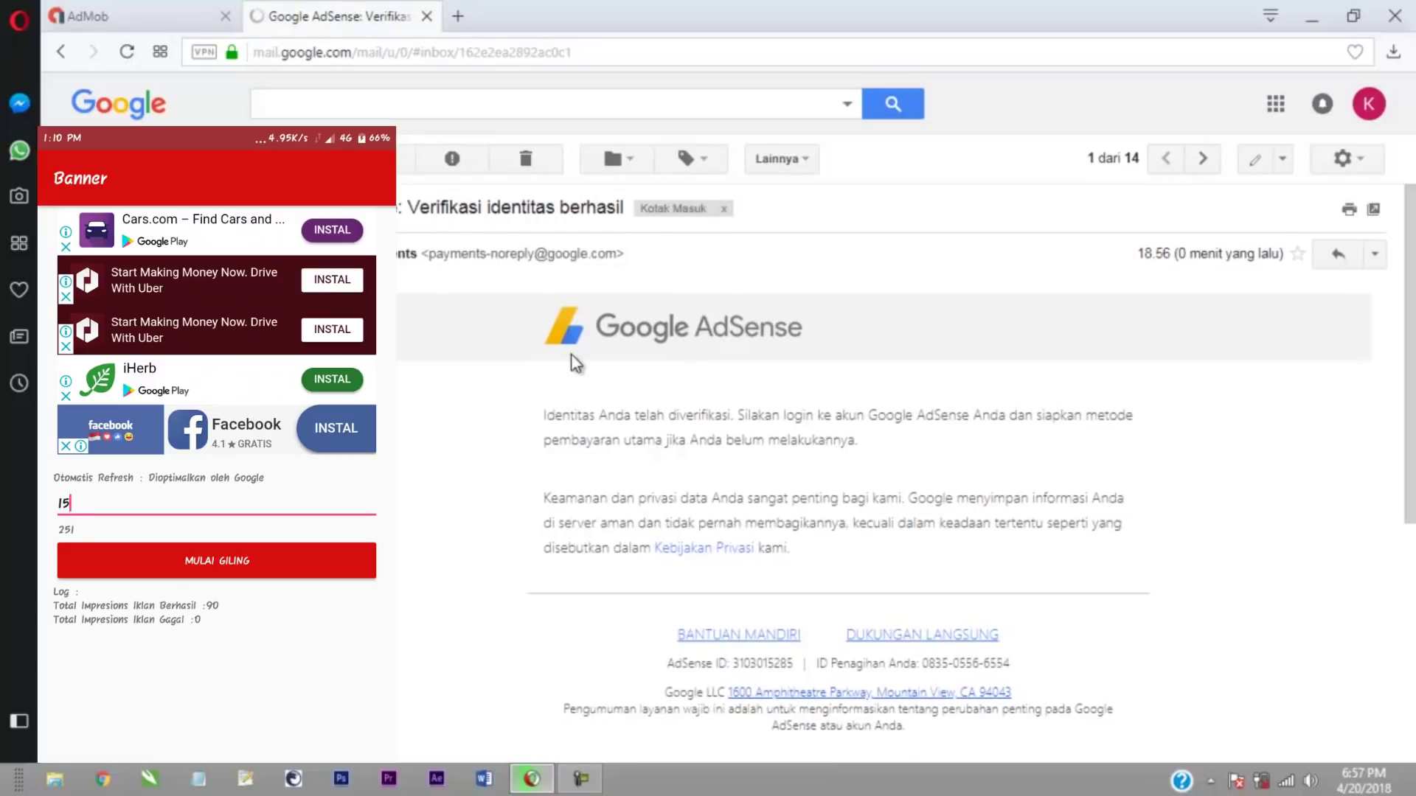
pyautogui.scroll(-1, 677, 364)
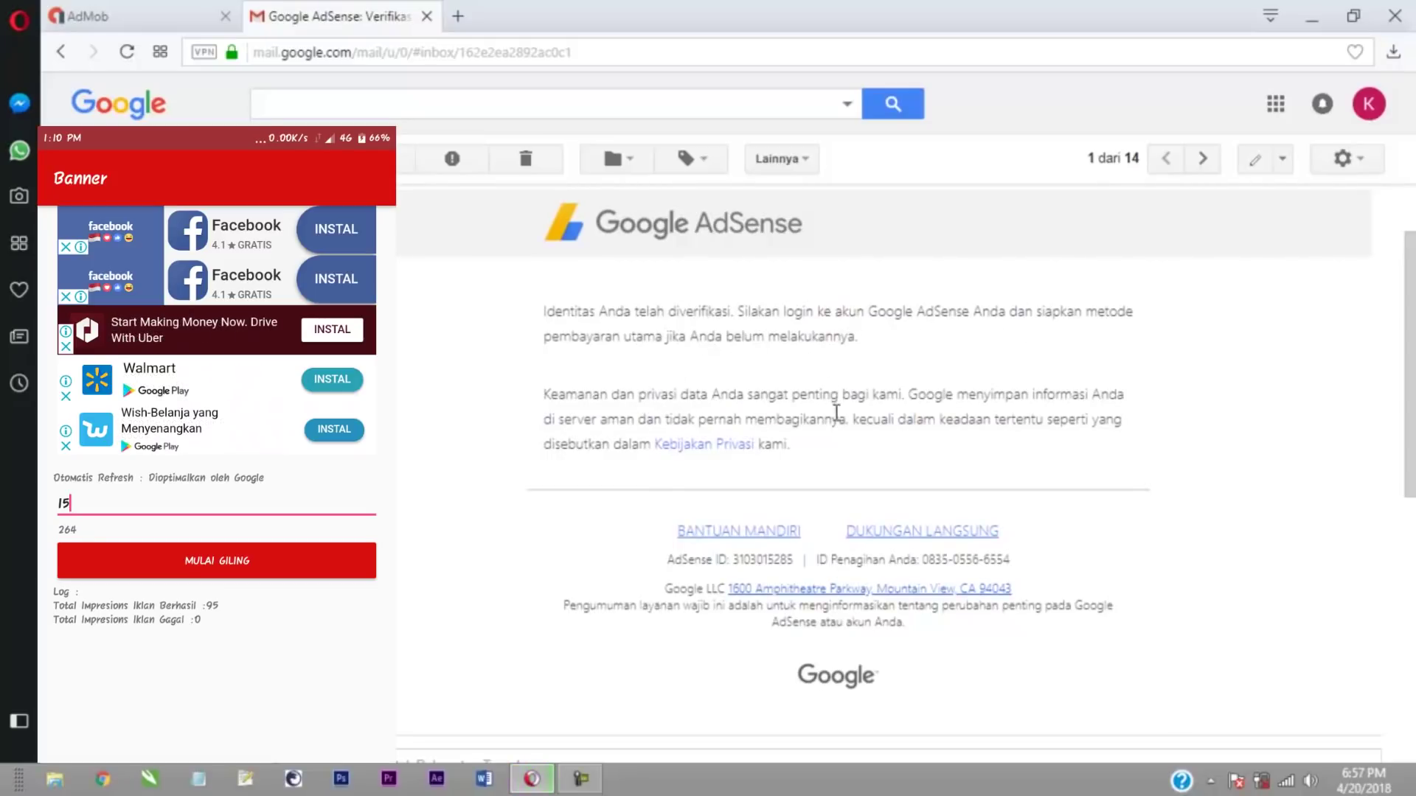
pyautogui.click(458, 17)
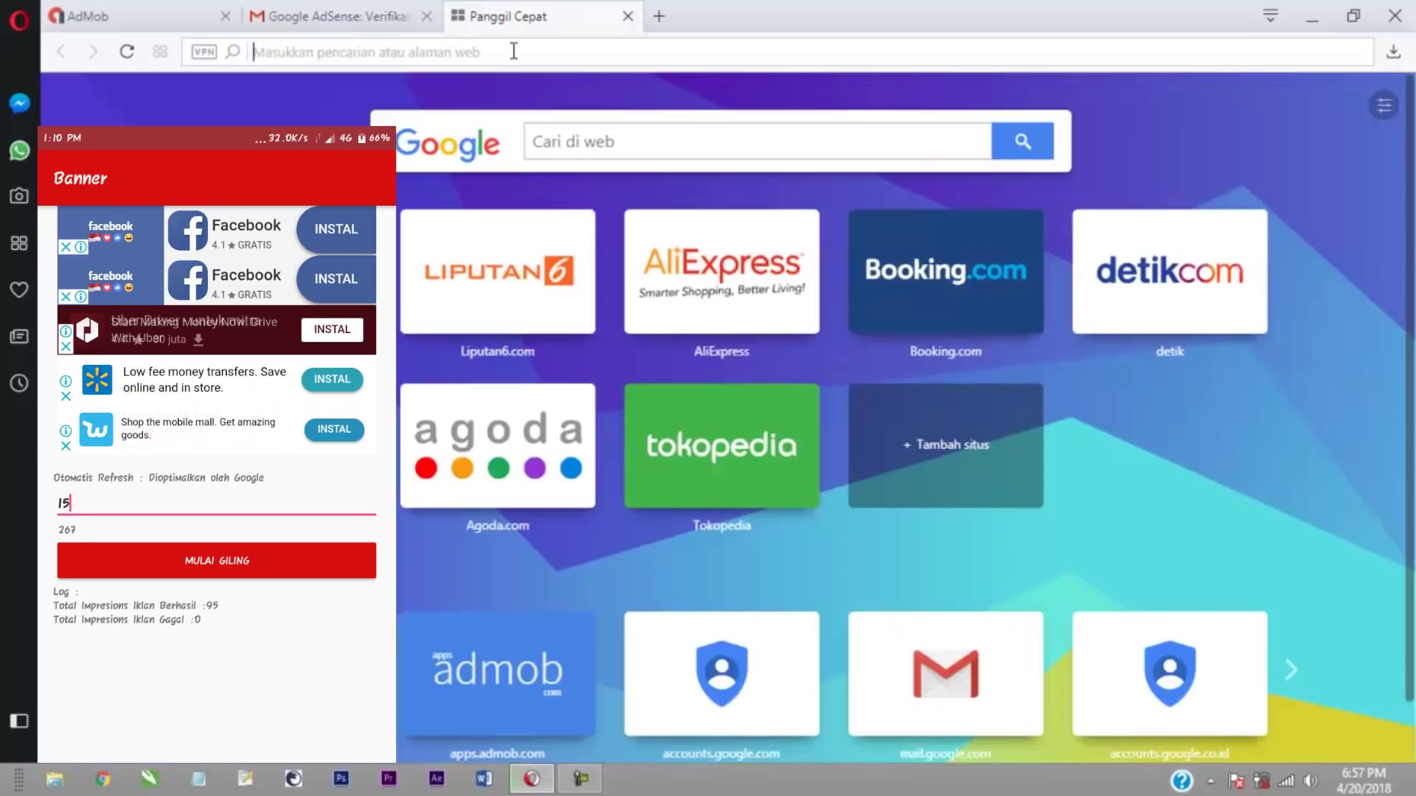
pyautogui.write('goog')
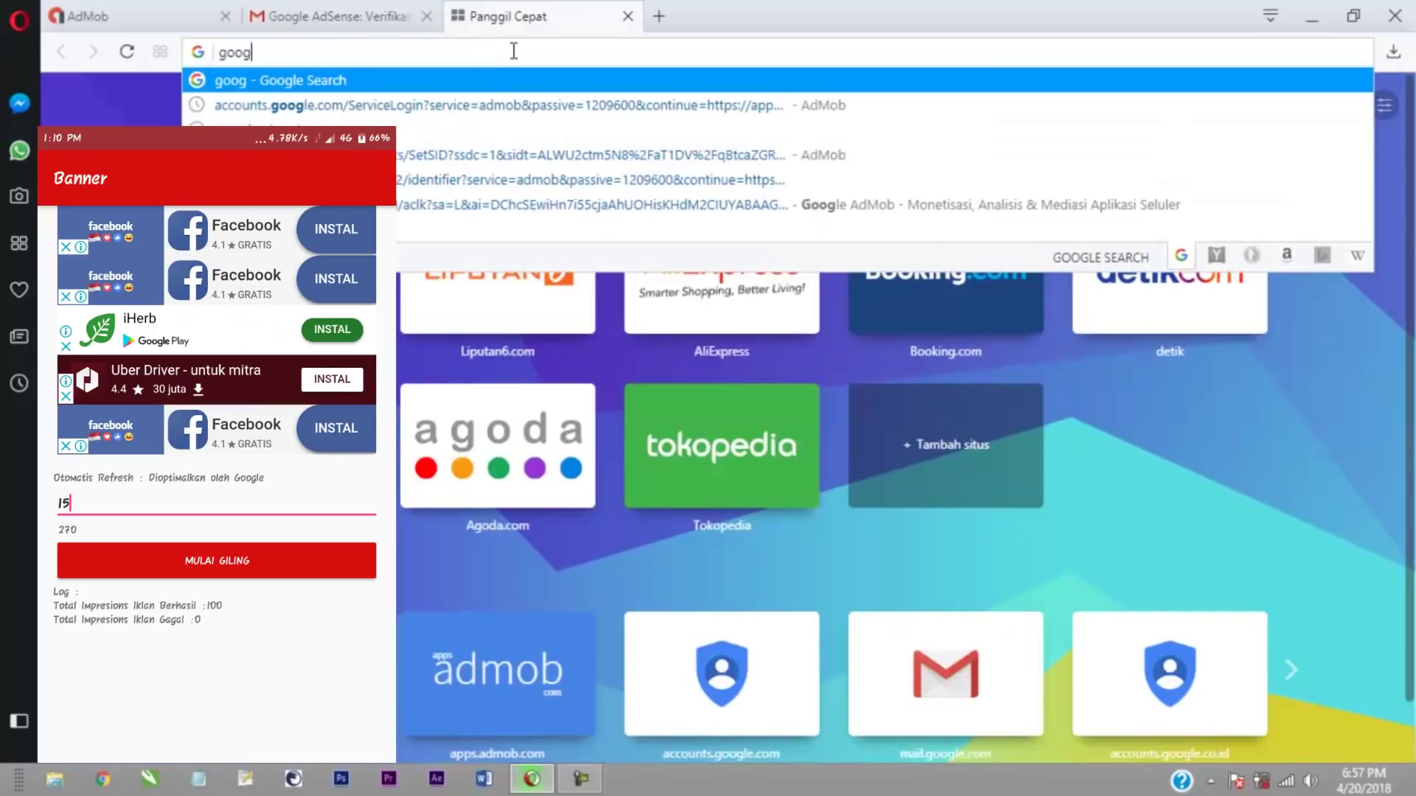
pyautogui.write('le ads')
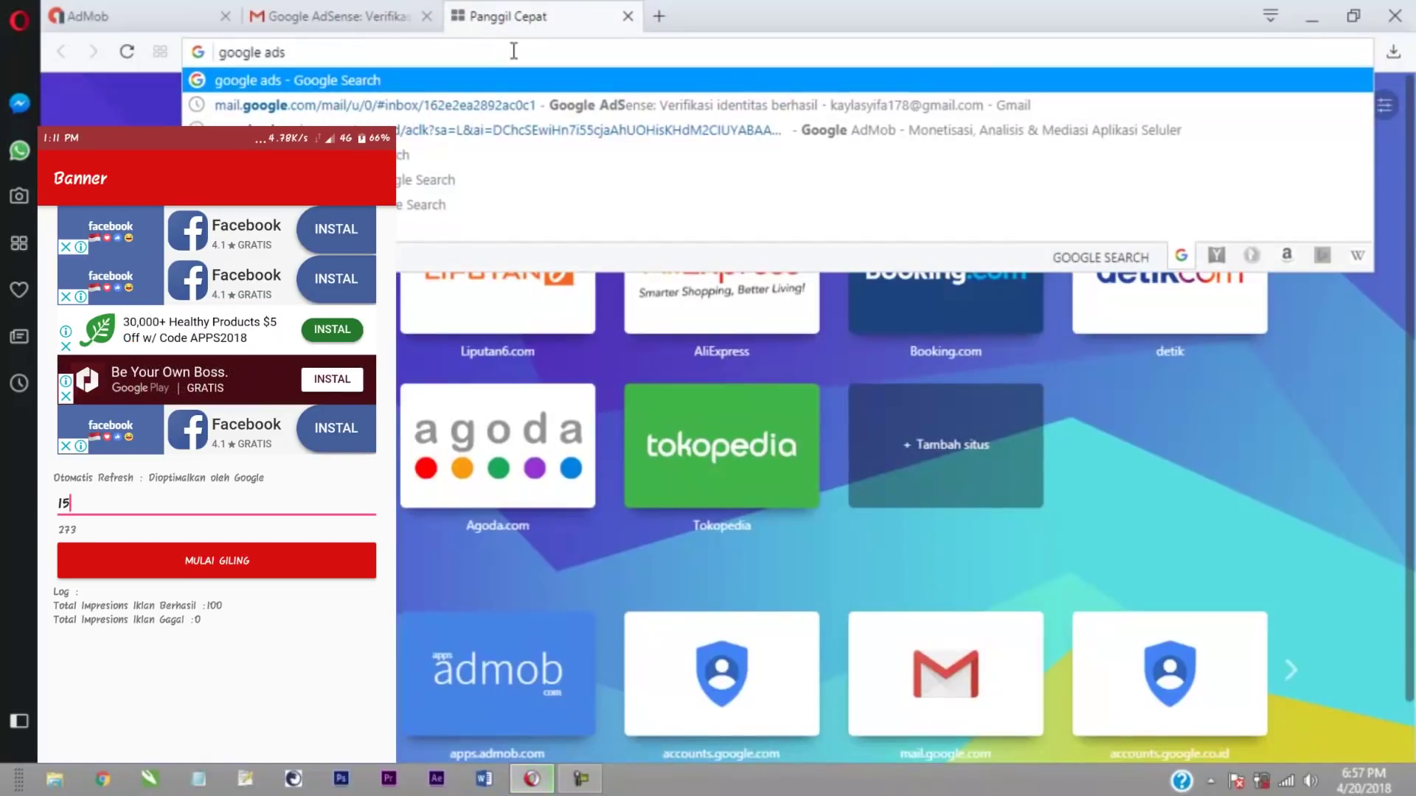
# - Search 'google adsense' and land on the AdSense Payments page
pyautogui.click(515, 150)
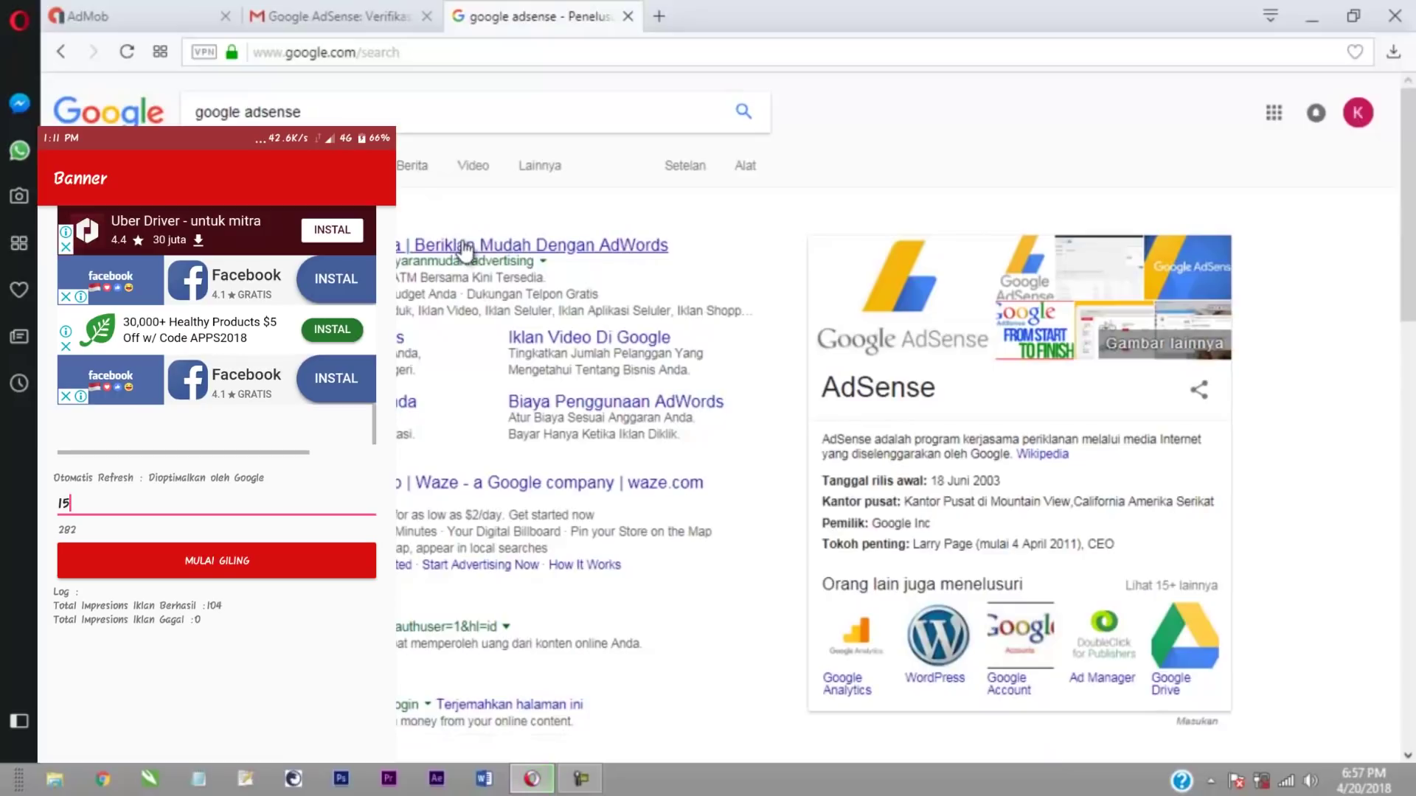
pyautogui.click(459, 244)
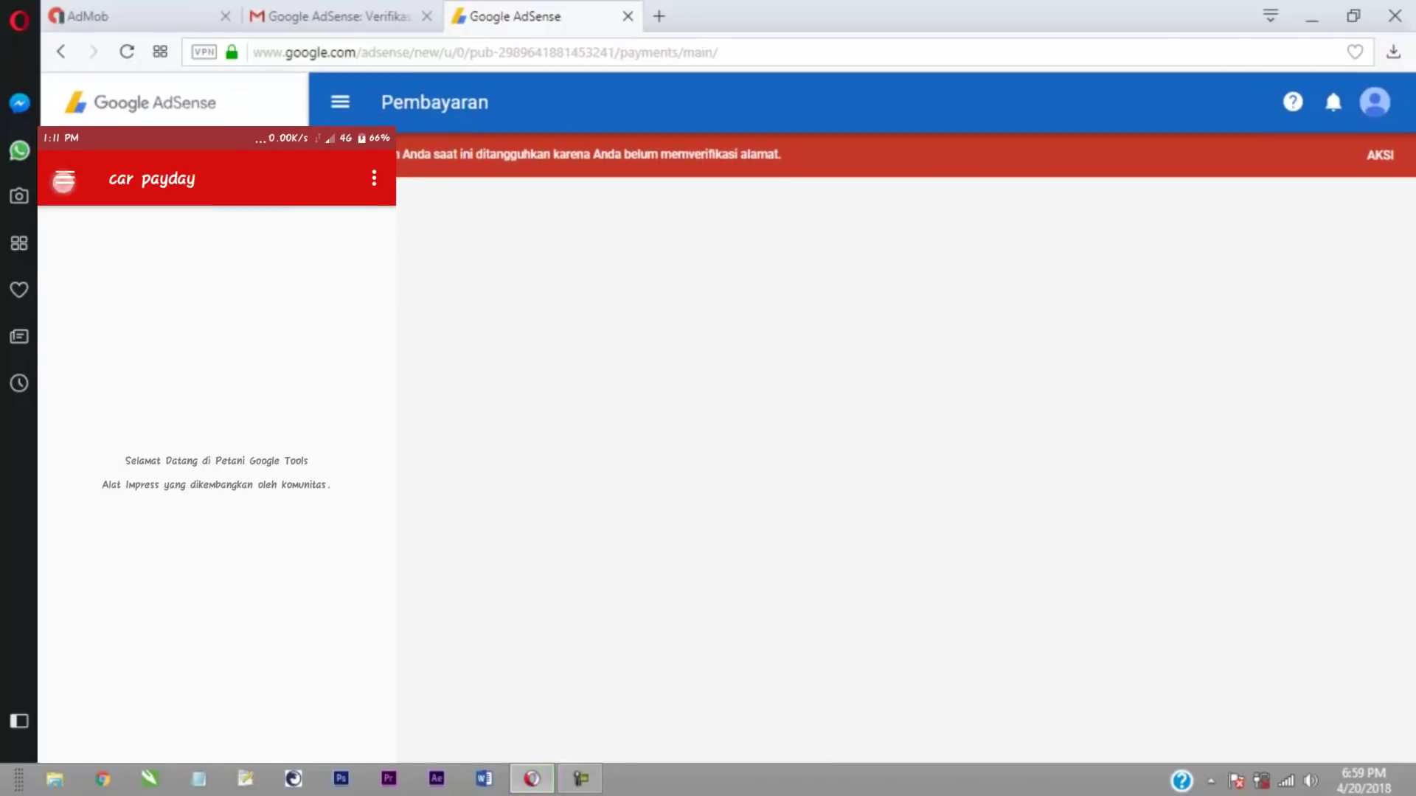
# - Check the payment-hold notifications, follow the unverified-address alert's AKSI, then dismiss the panel
pyautogui.click(1338, 111)
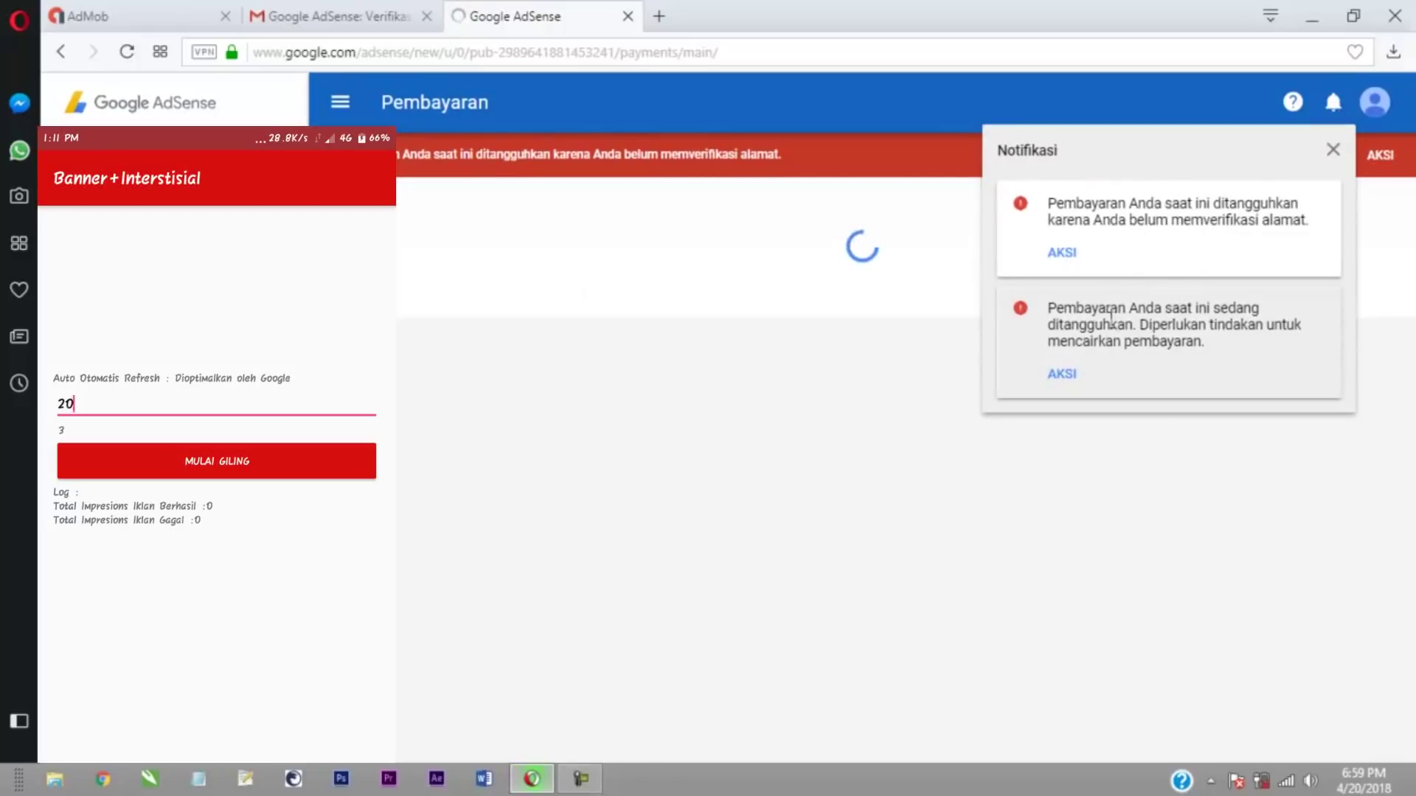
pyautogui.click(1072, 370)
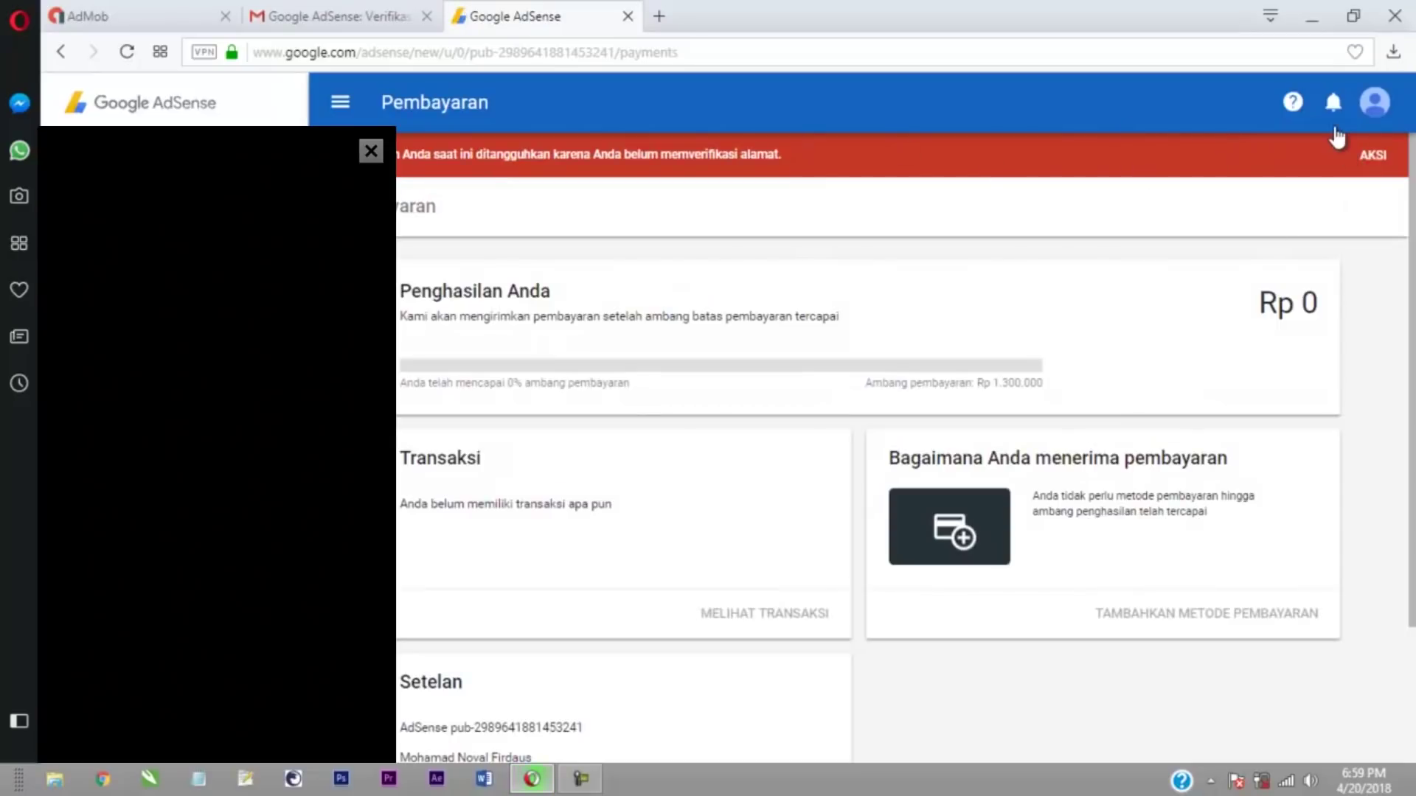
pyautogui.click(1333, 106)
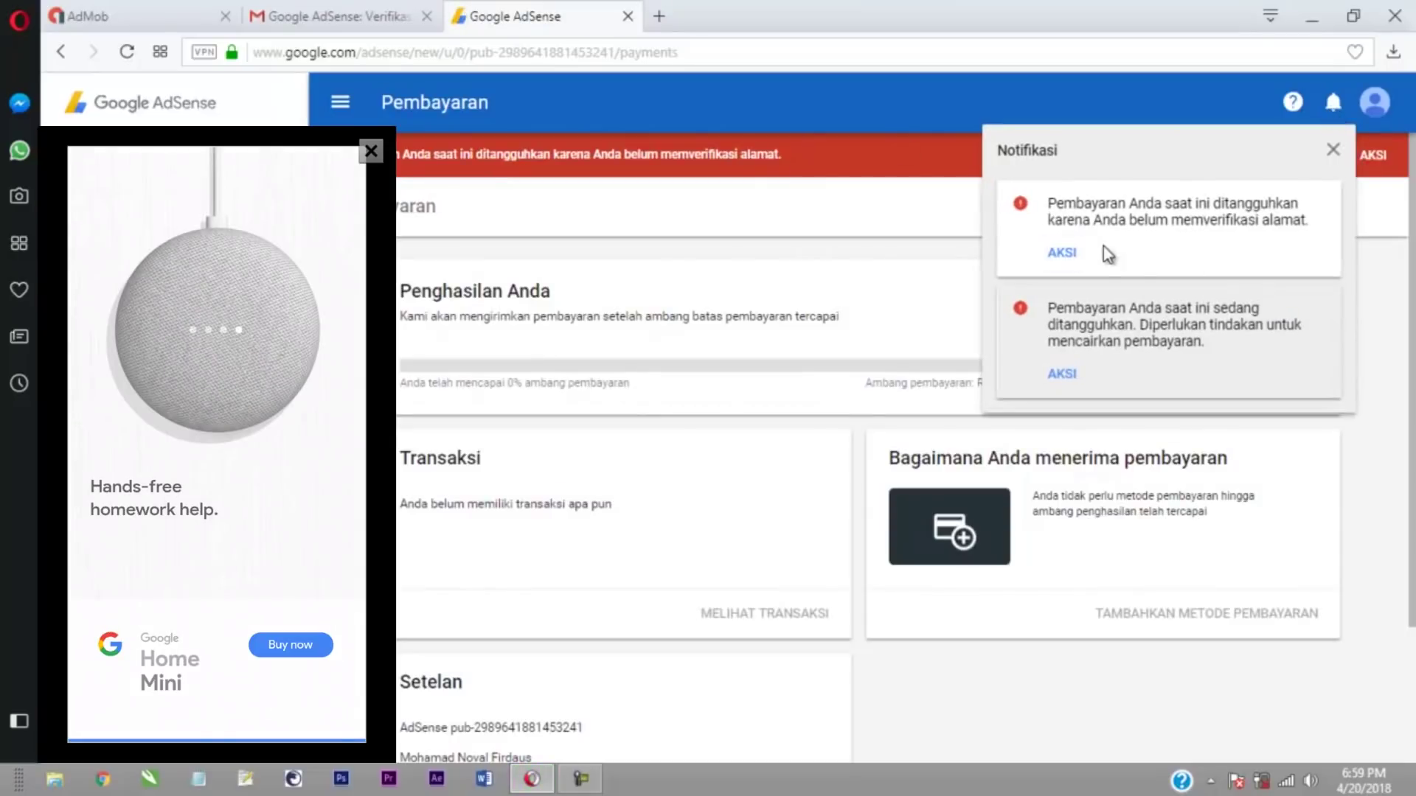
pyautogui.click(1333, 152)
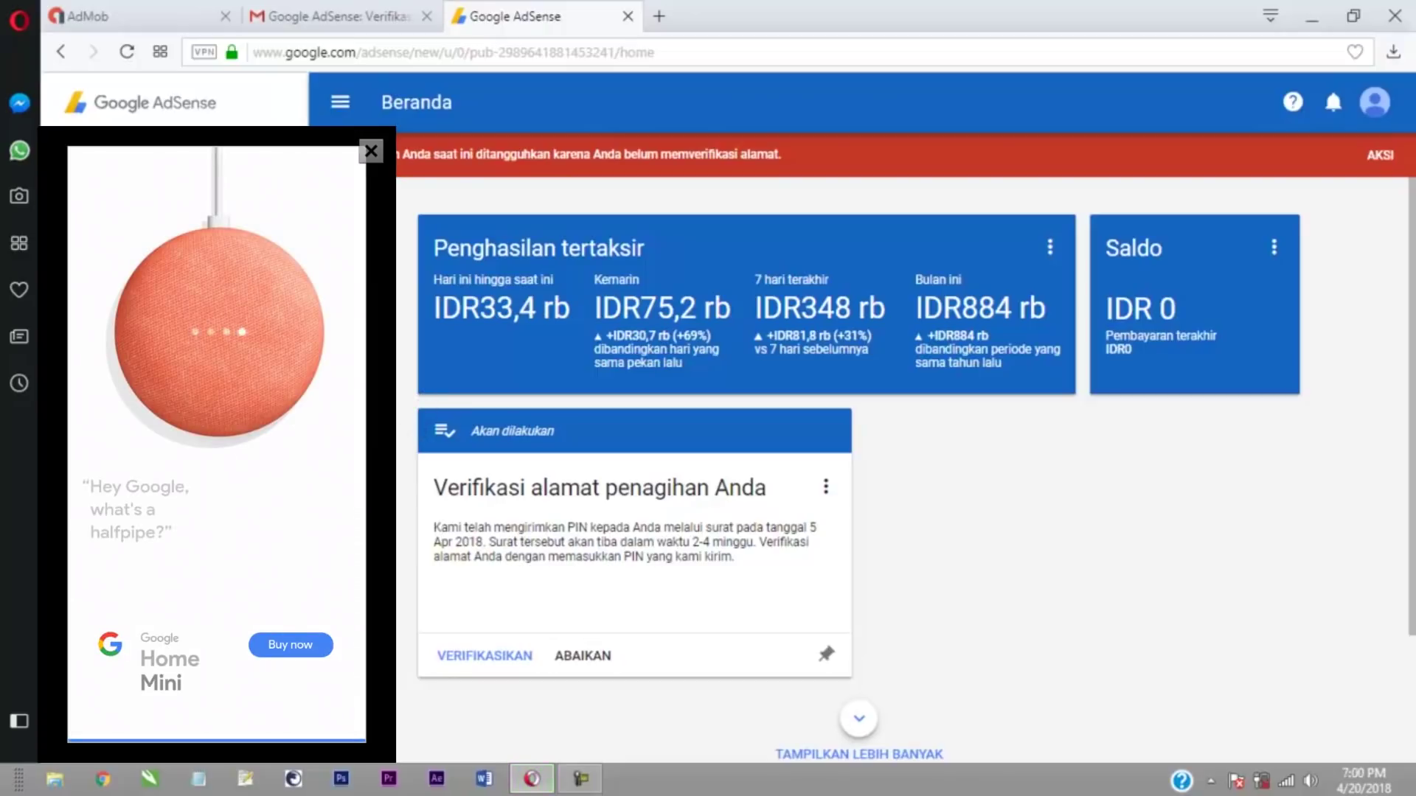
pyautogui.scroll(-2, 859, 443)
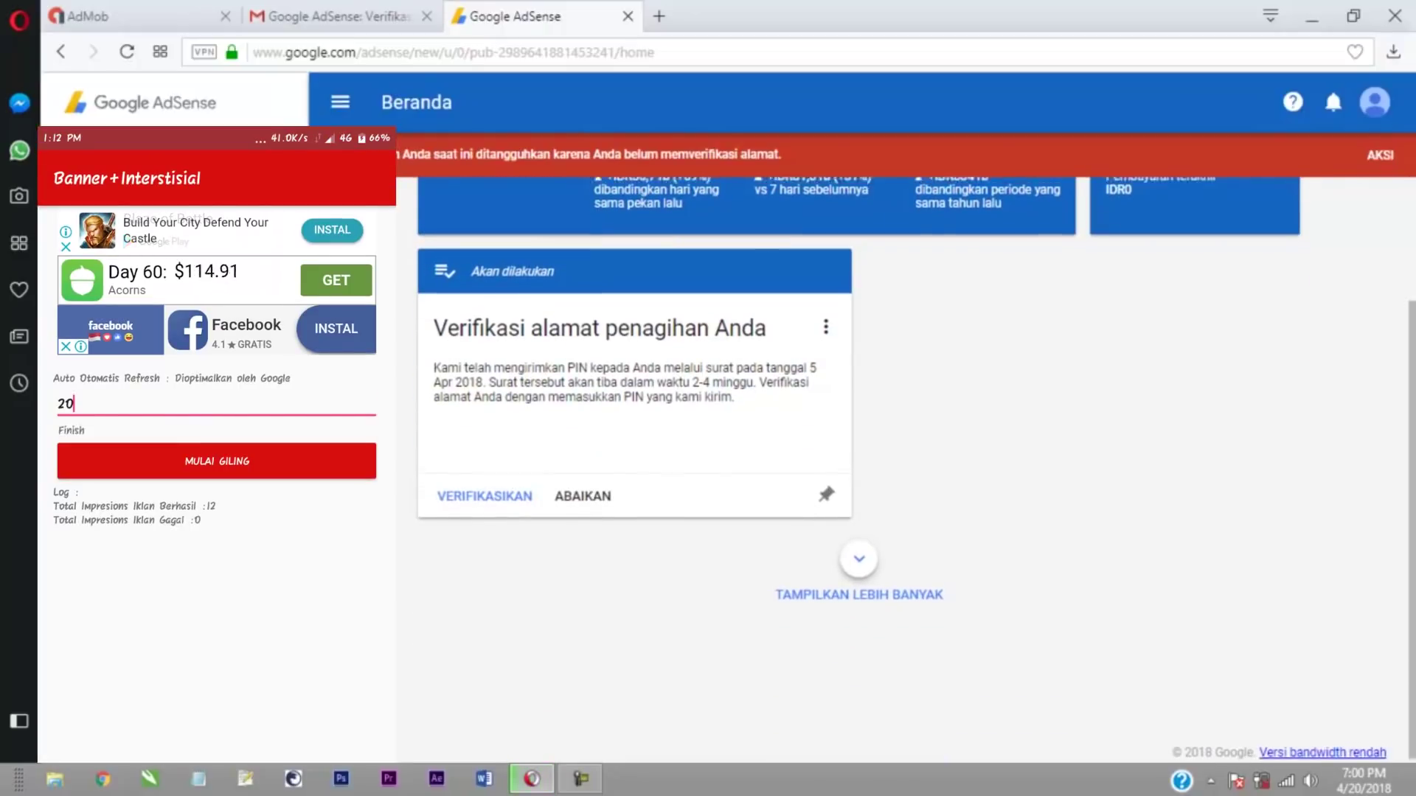
pyautogui.scroll(2, 858, 442)
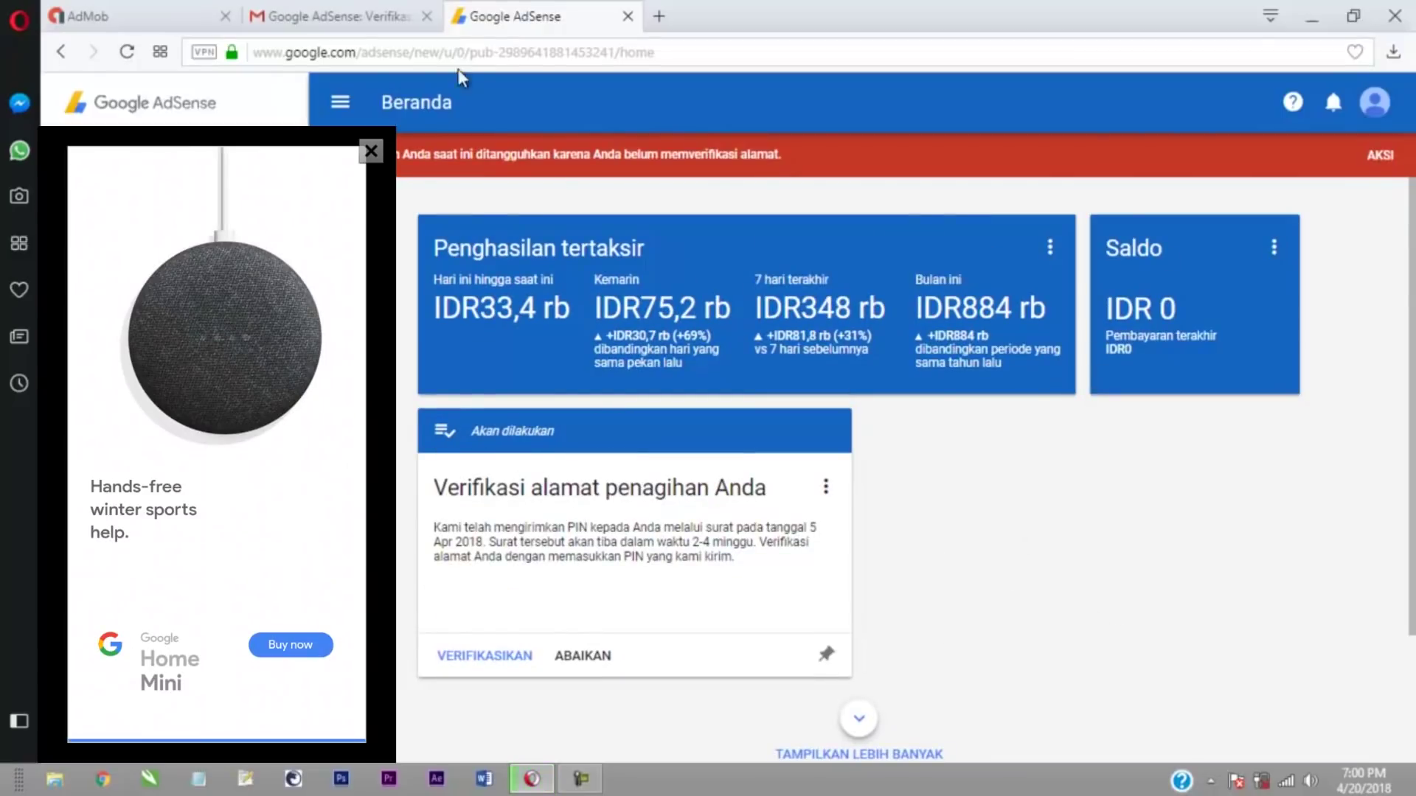
pyautogui.click(372, 9)
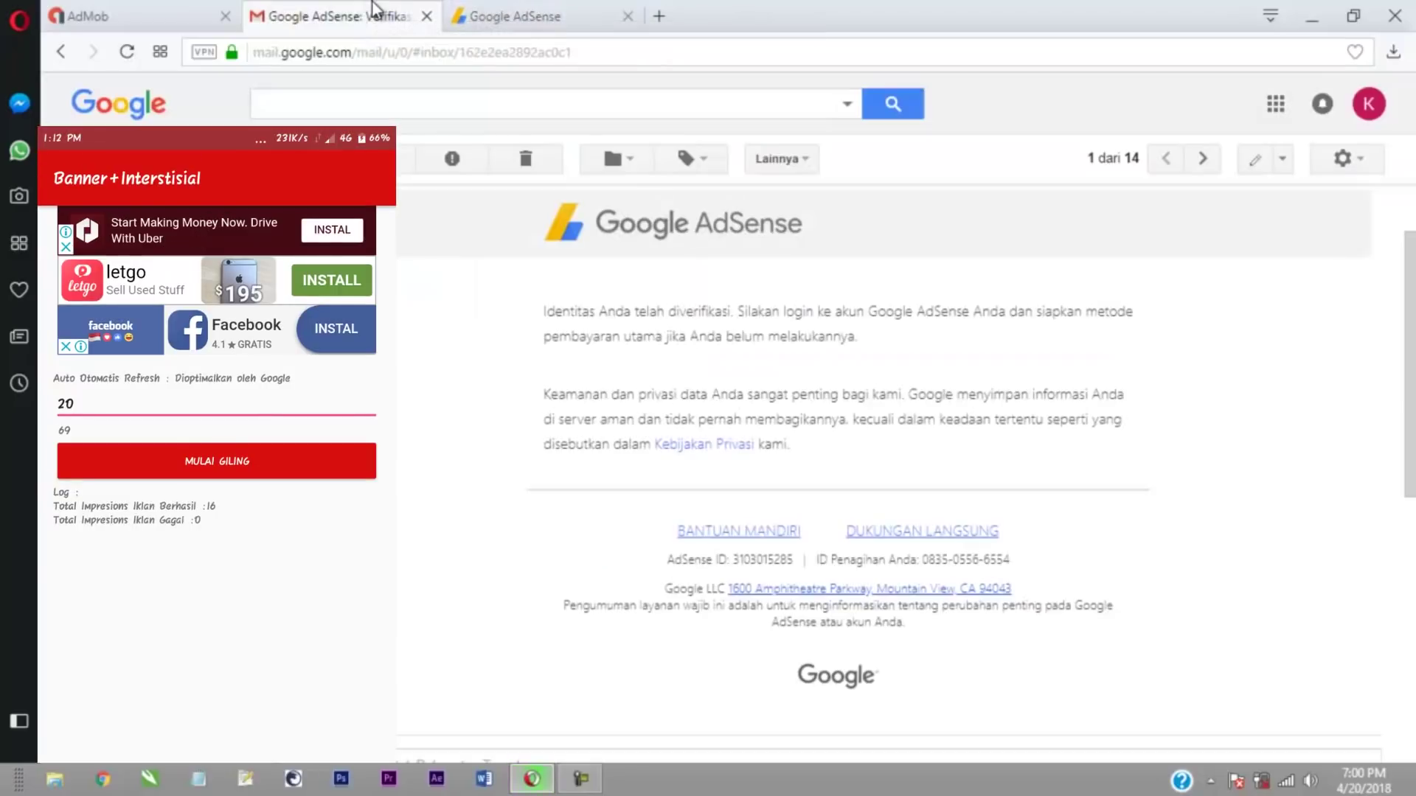
pyautogui.click(299, 158)
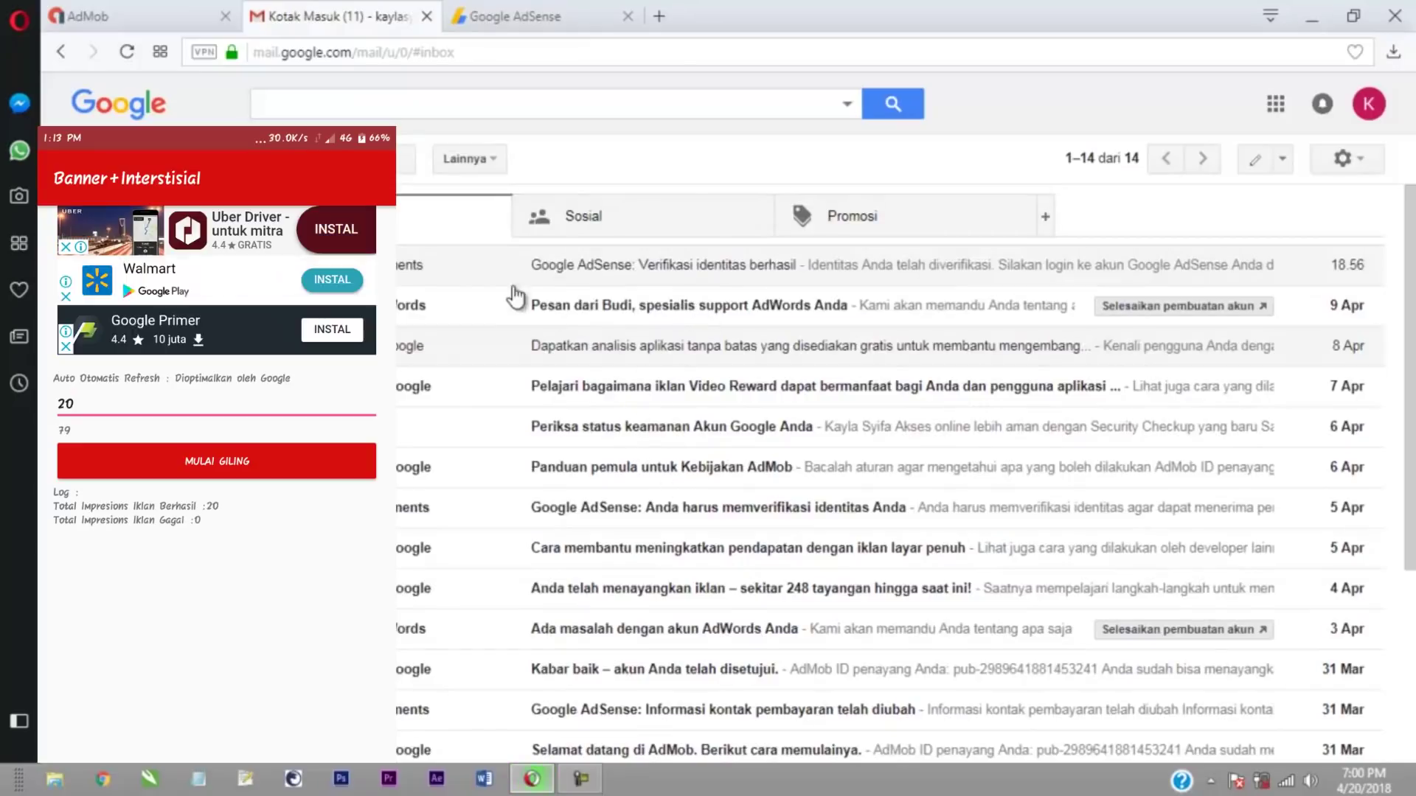
pyautogui.click(559, 11)
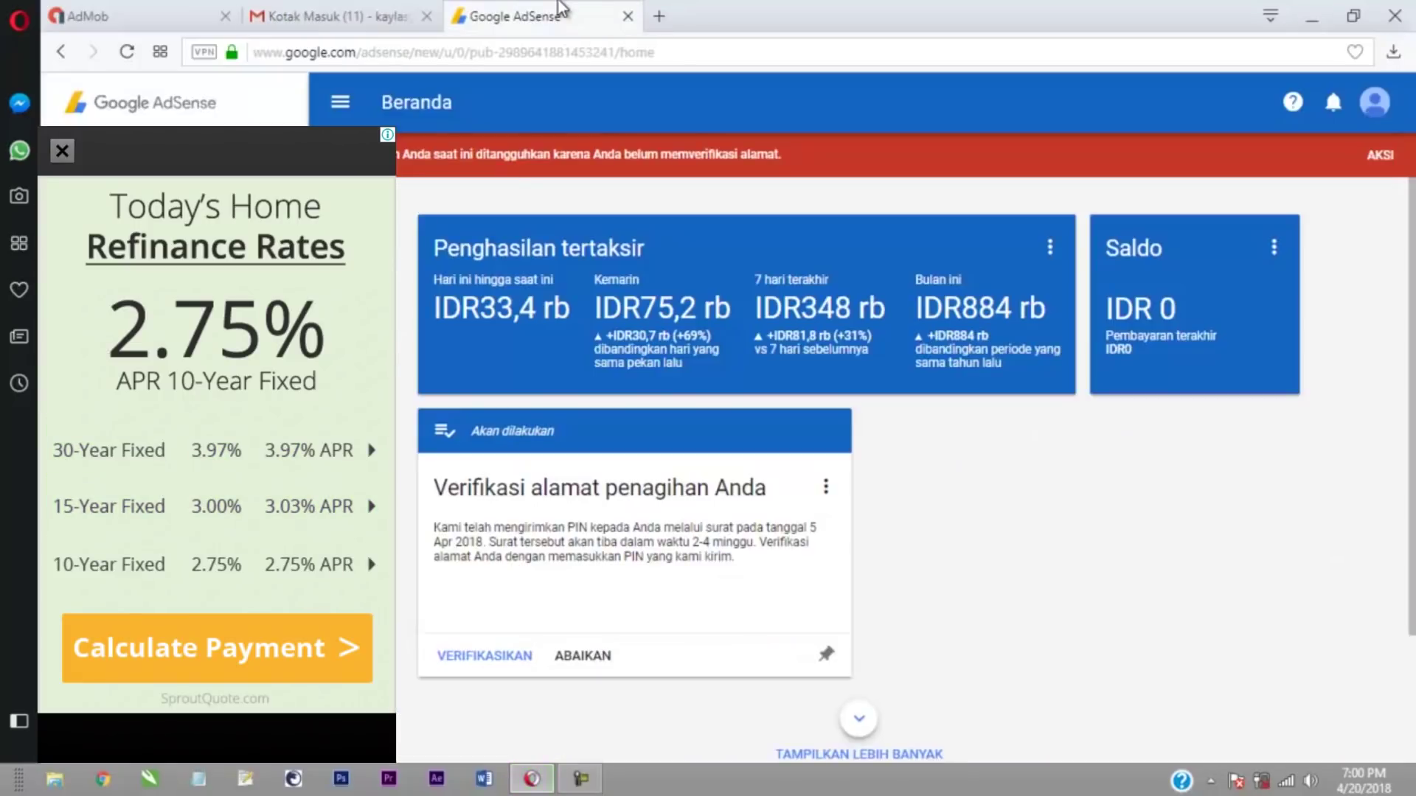